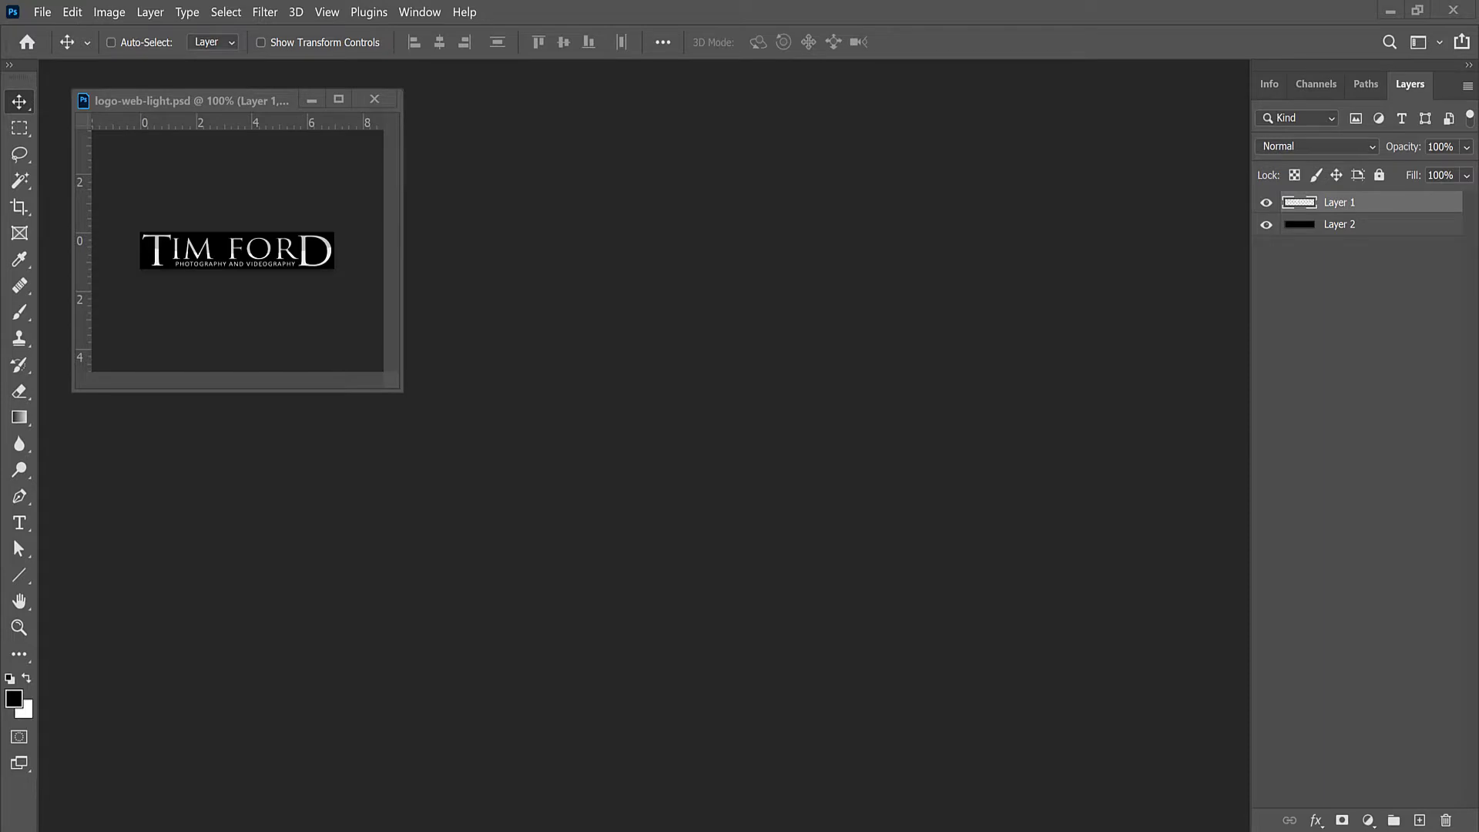
Open the video Imorden Carbon Fiber Slider Demo Footage.mp4 as a new document.
left_click(39, 13)
left_click(47, 49)
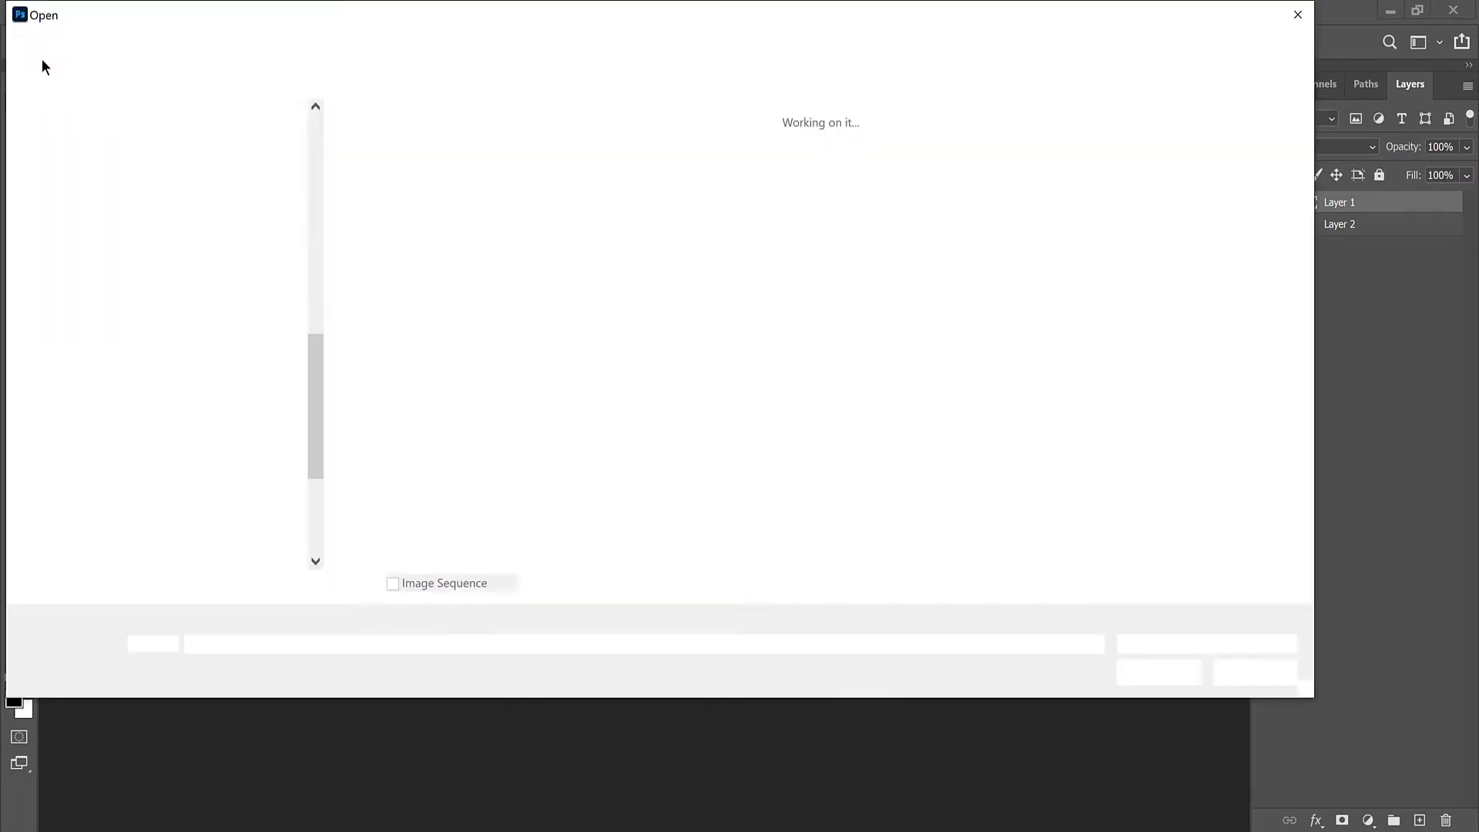
left_click(392, 185)
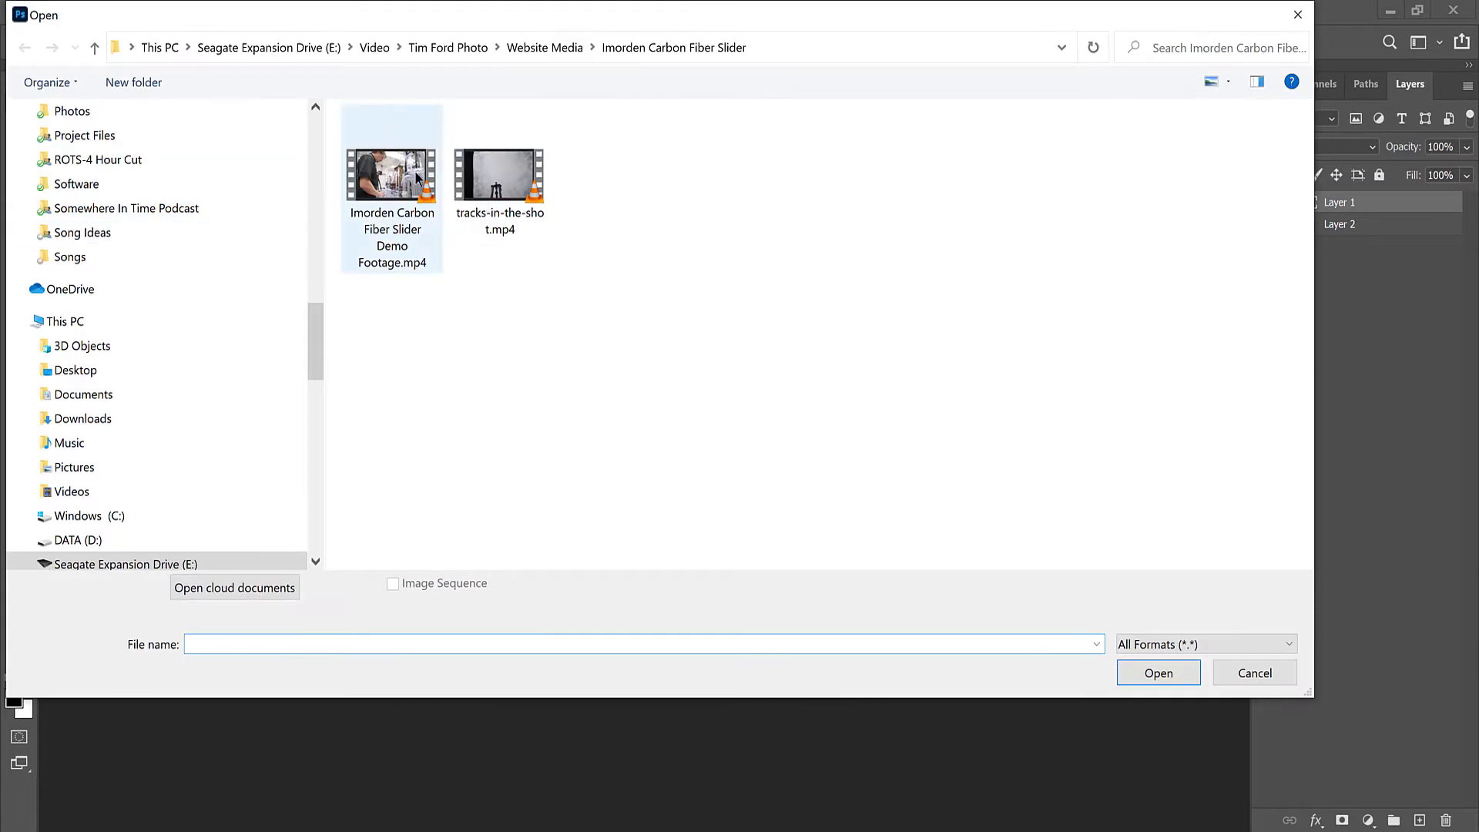
left_click(1158, 673)
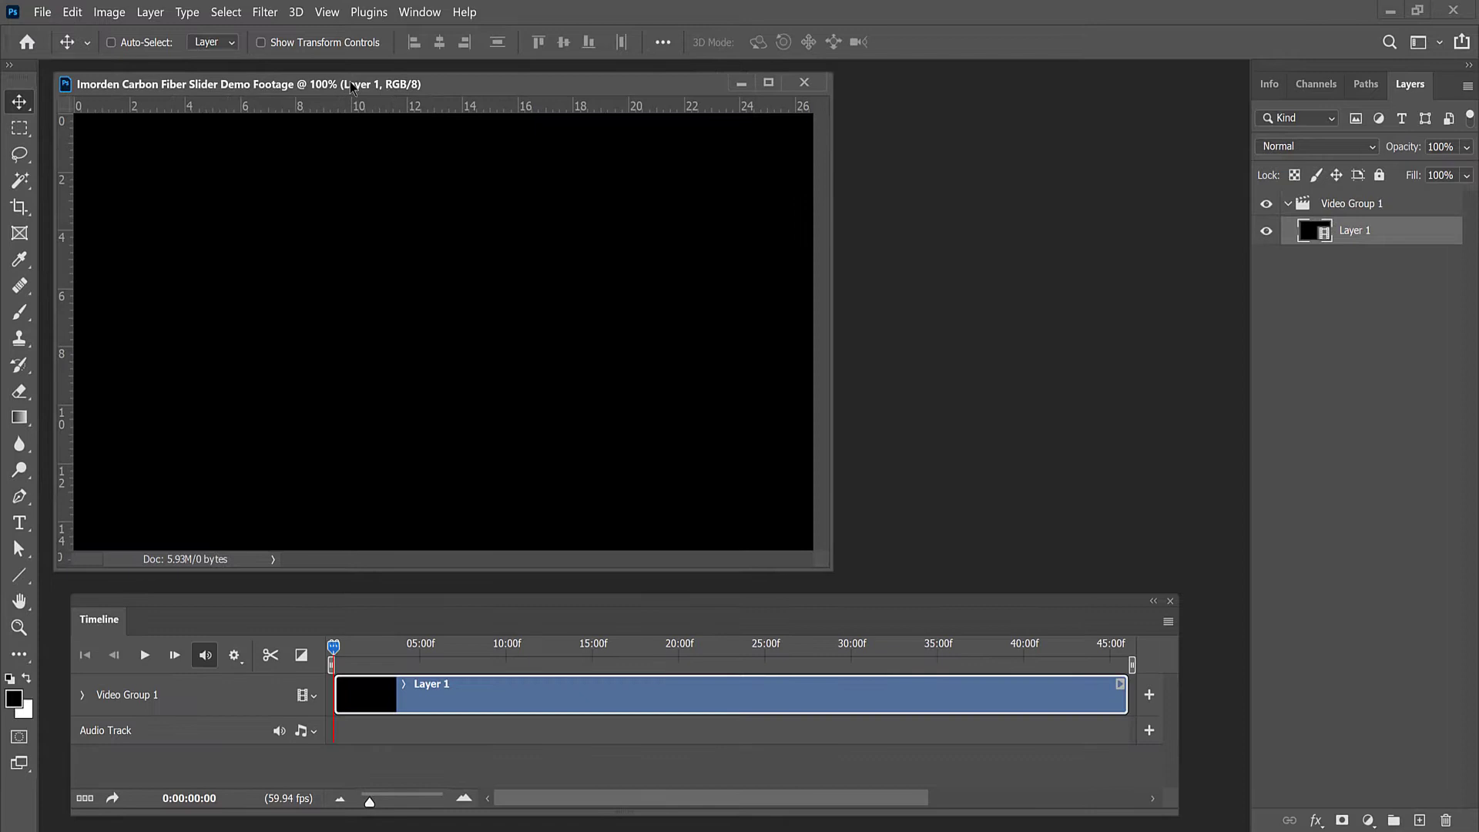
Move the footage window aside, confirm the Timeline panel, preview a later frame, then bring the logo document forward.
left_click_drag(350, 82, 700, 104)
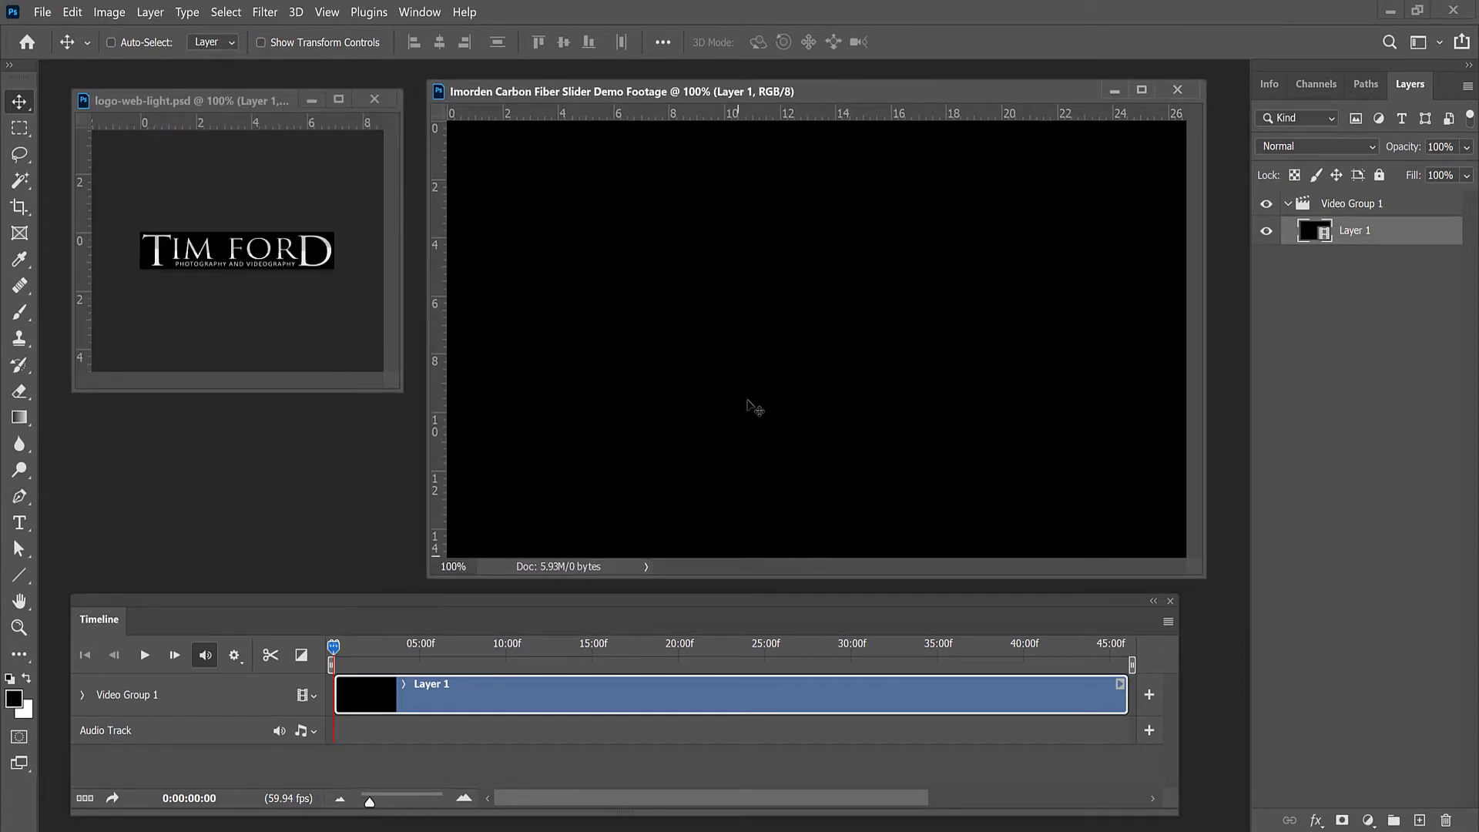
left_click(409, 15)
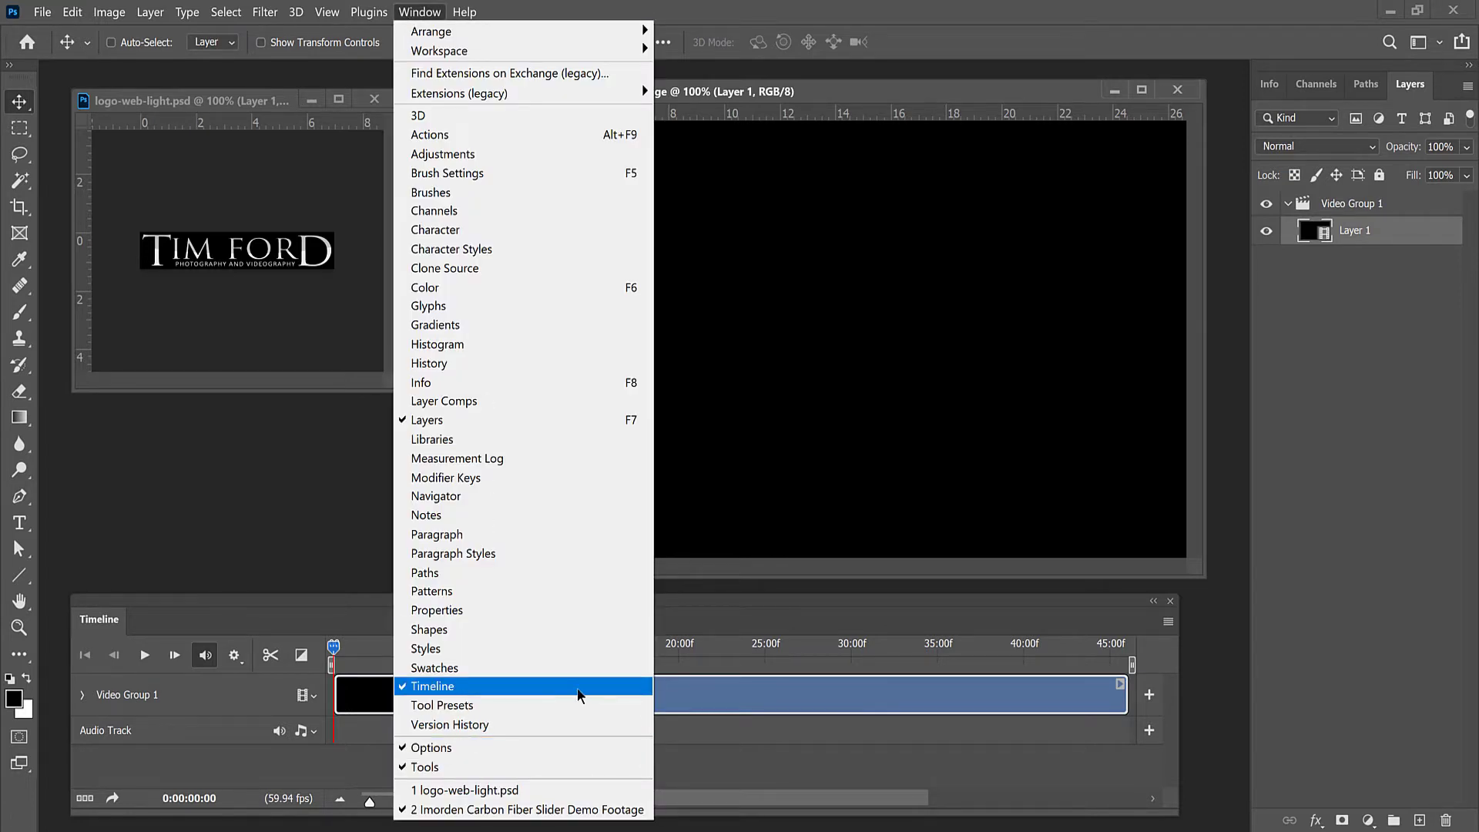
left_click(416, 21)
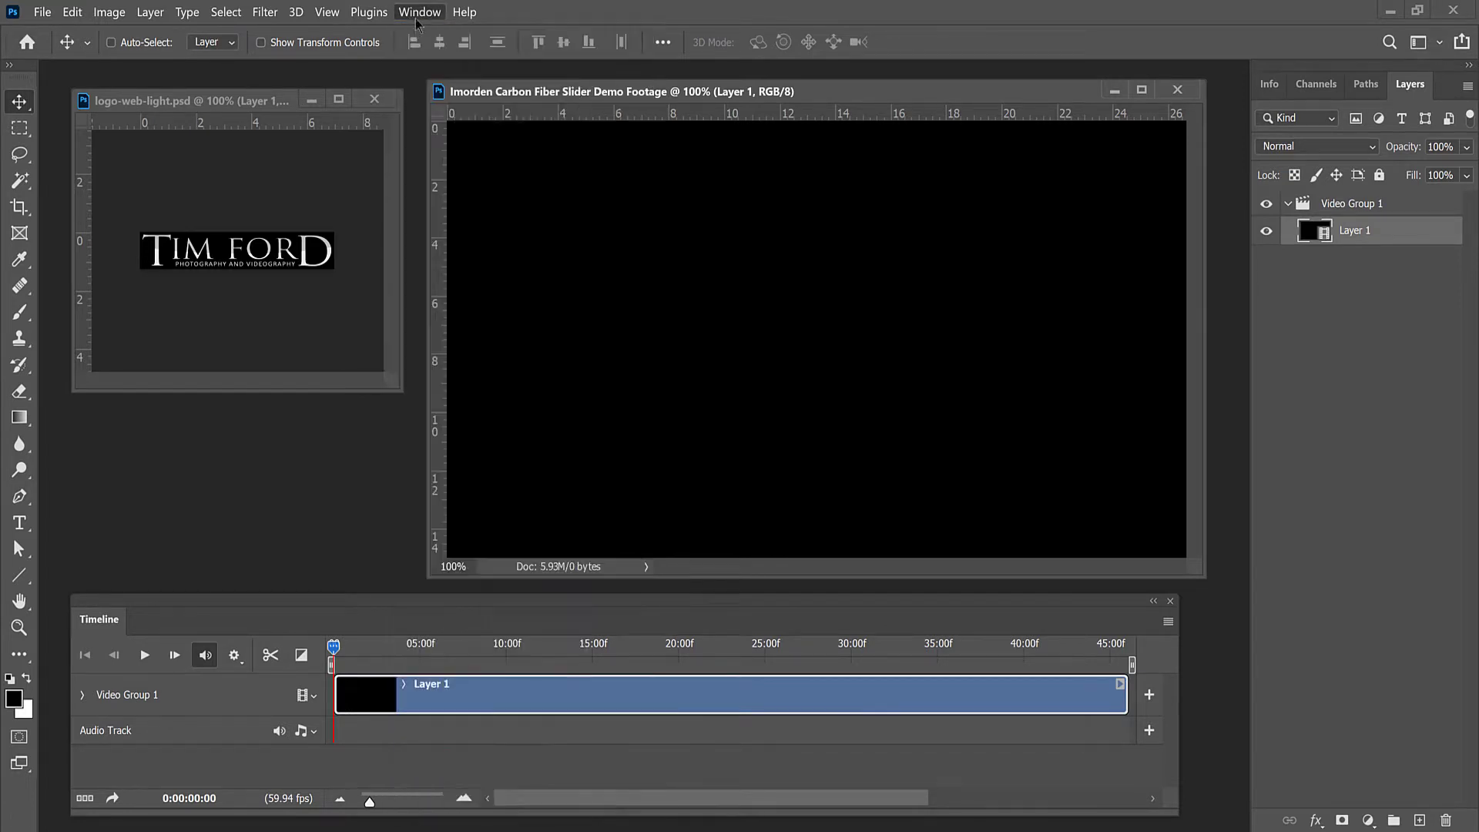
left_click_drag(348, 641, 820, 644)
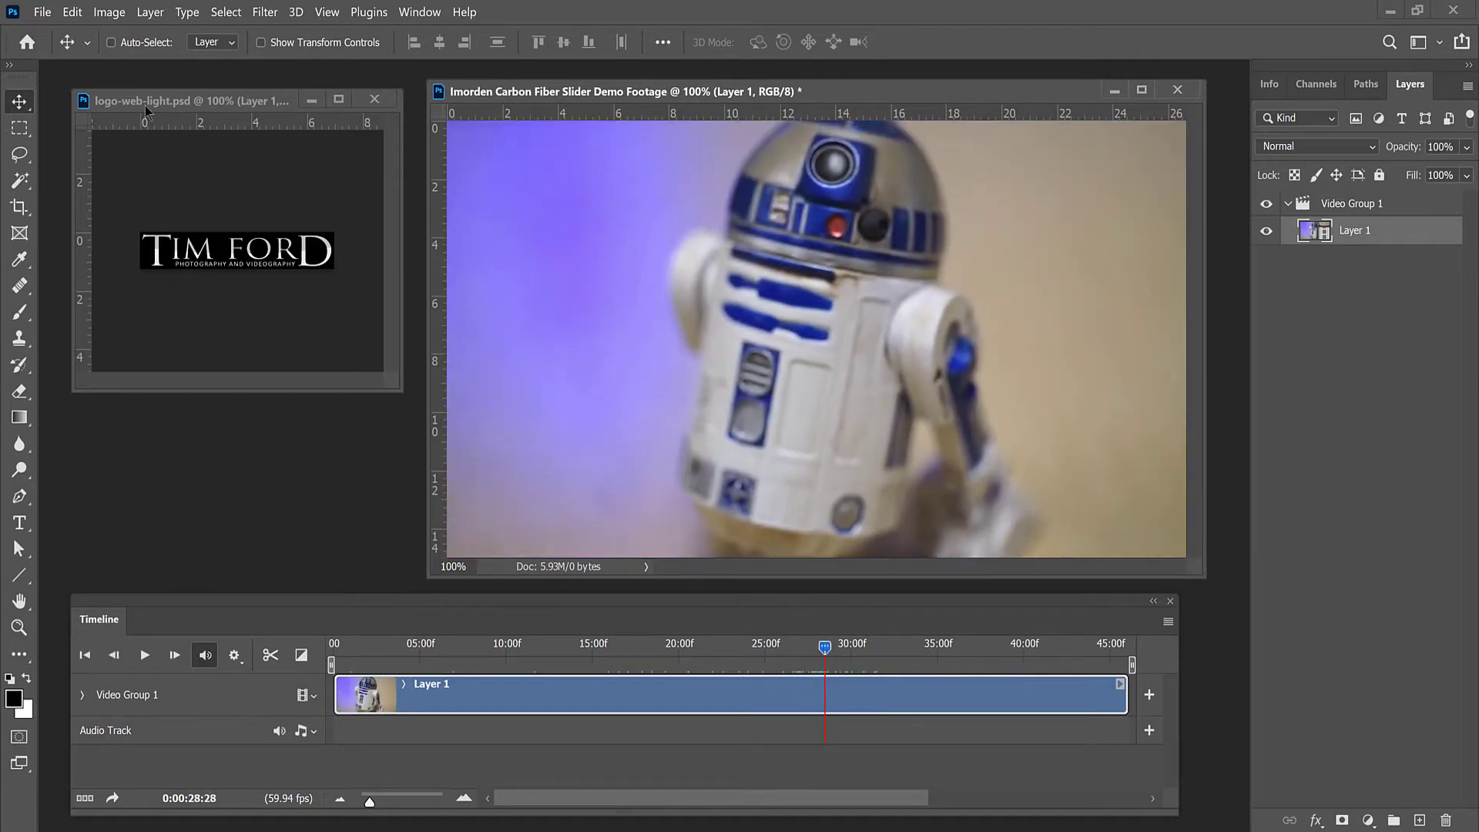
mouse_move(144, 101)
left_mouse_down()
mouse_move(155, 104)
mouse_move(143, 107)
left_mouse_up()
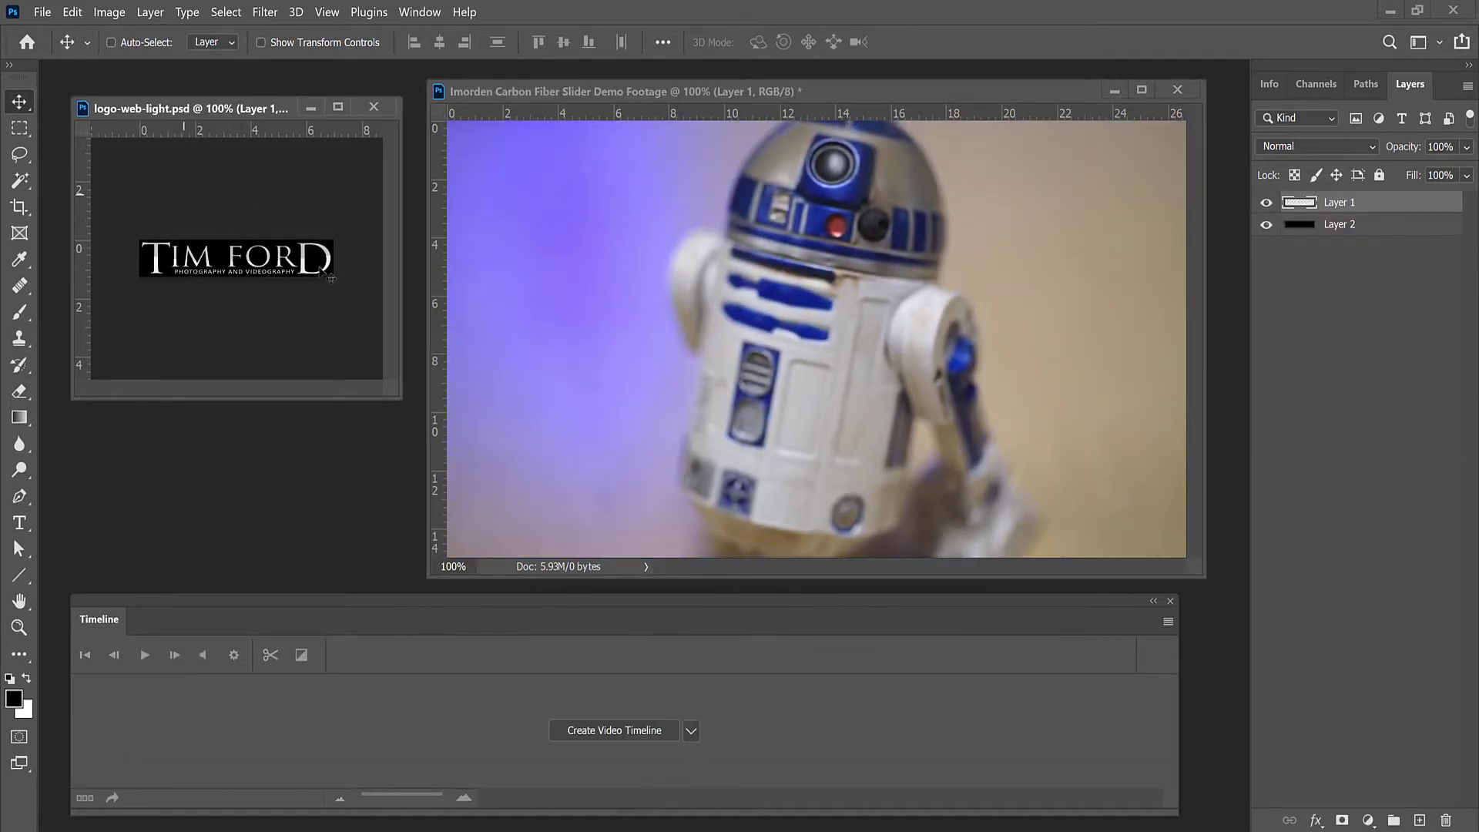
Return to the logo document and select its logo layer, Layer 1.
left_click(705, 99)
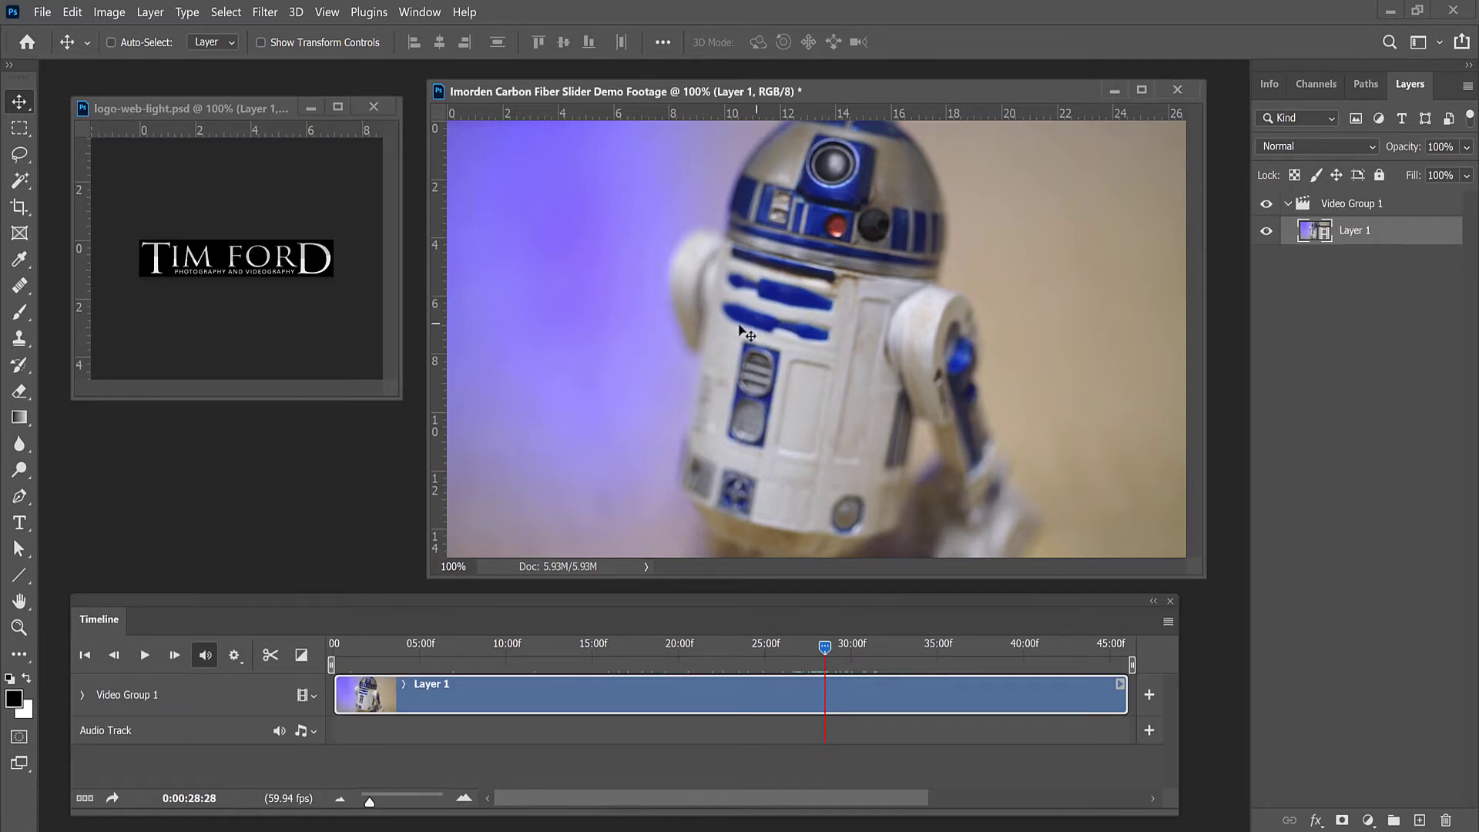
left_click(211, 108)
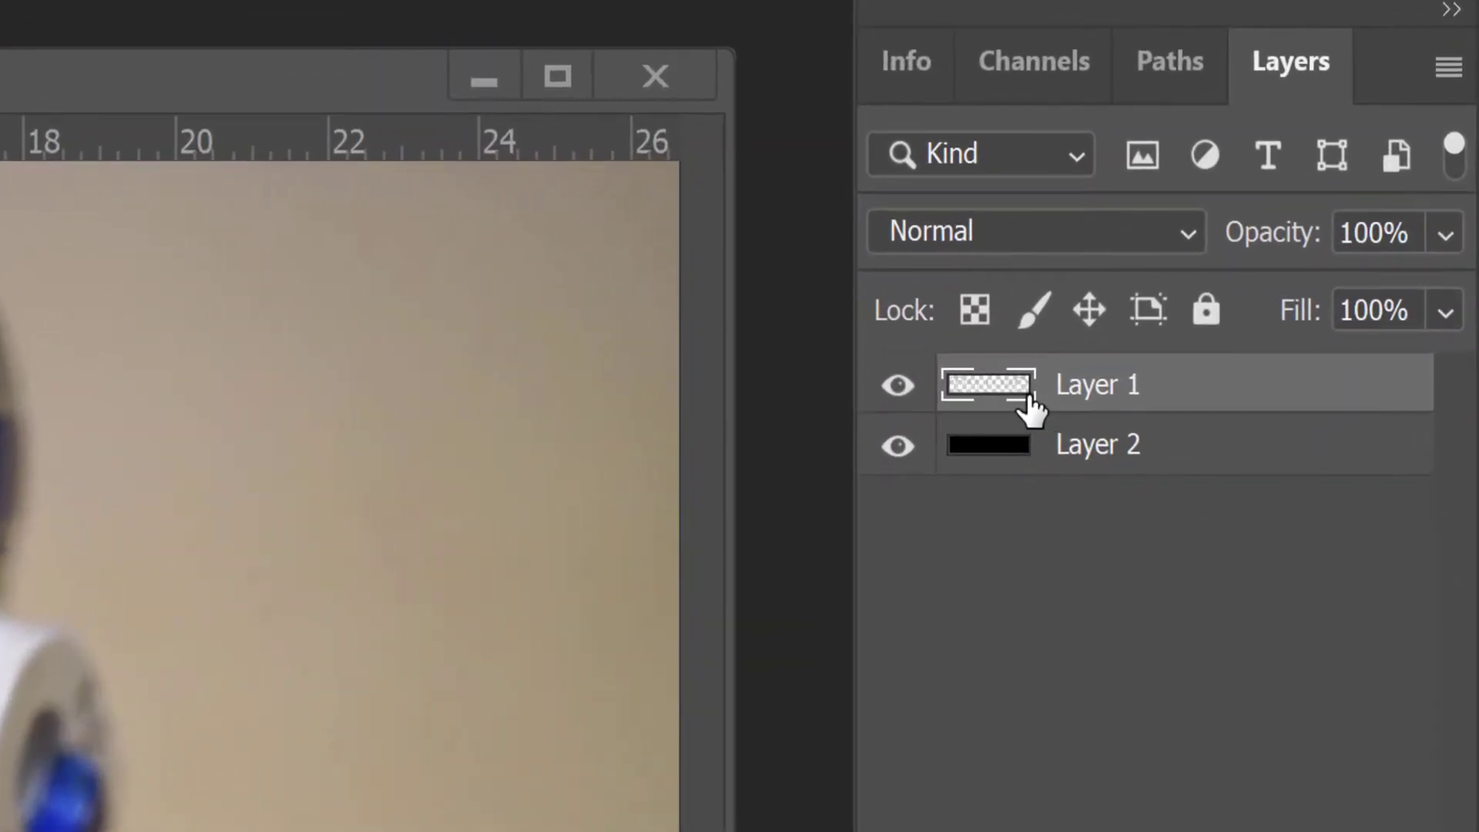
left_click(898, 386)
left_click(899, 389)
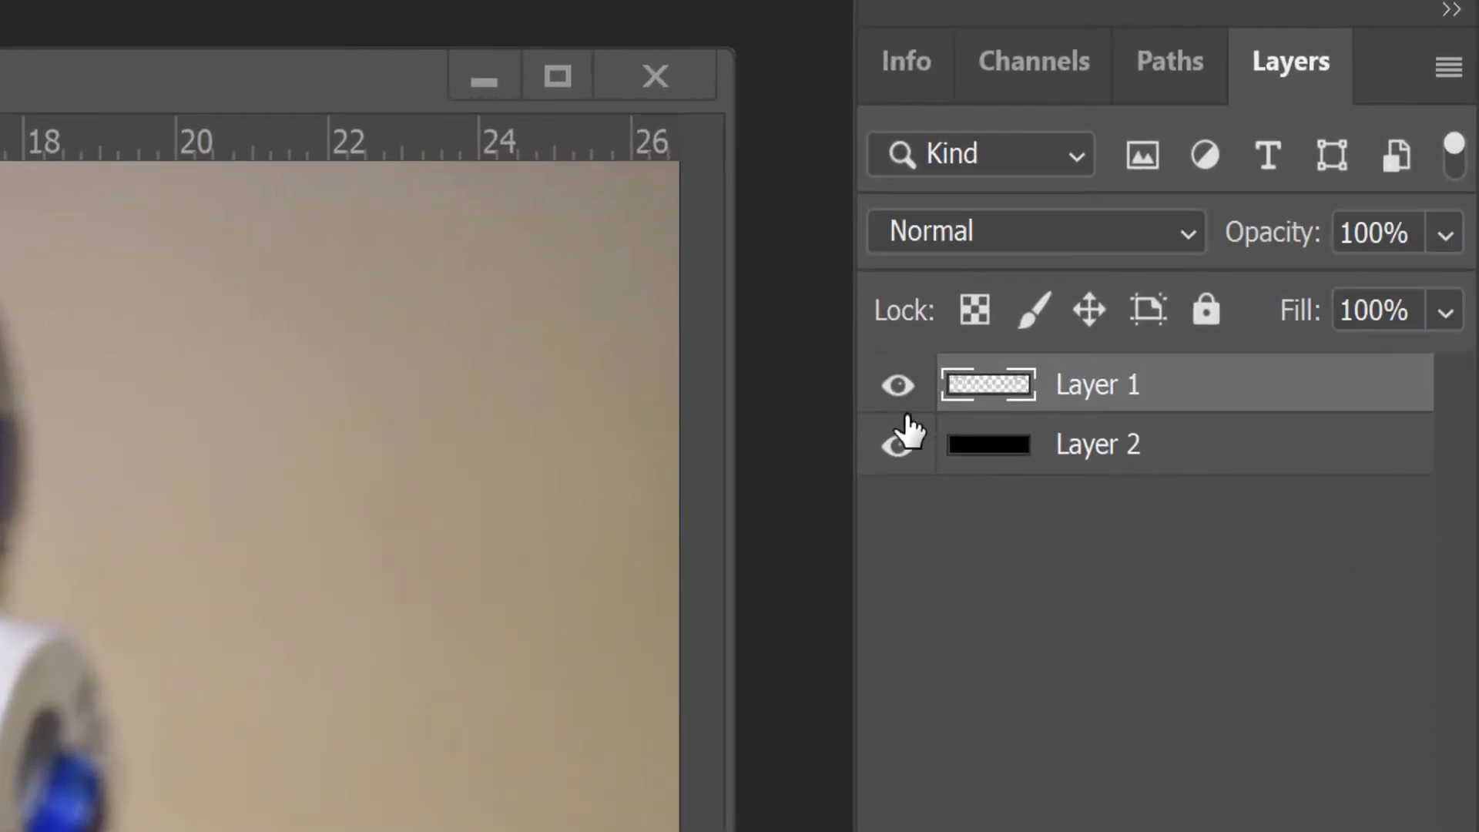
left_click(997, 449)
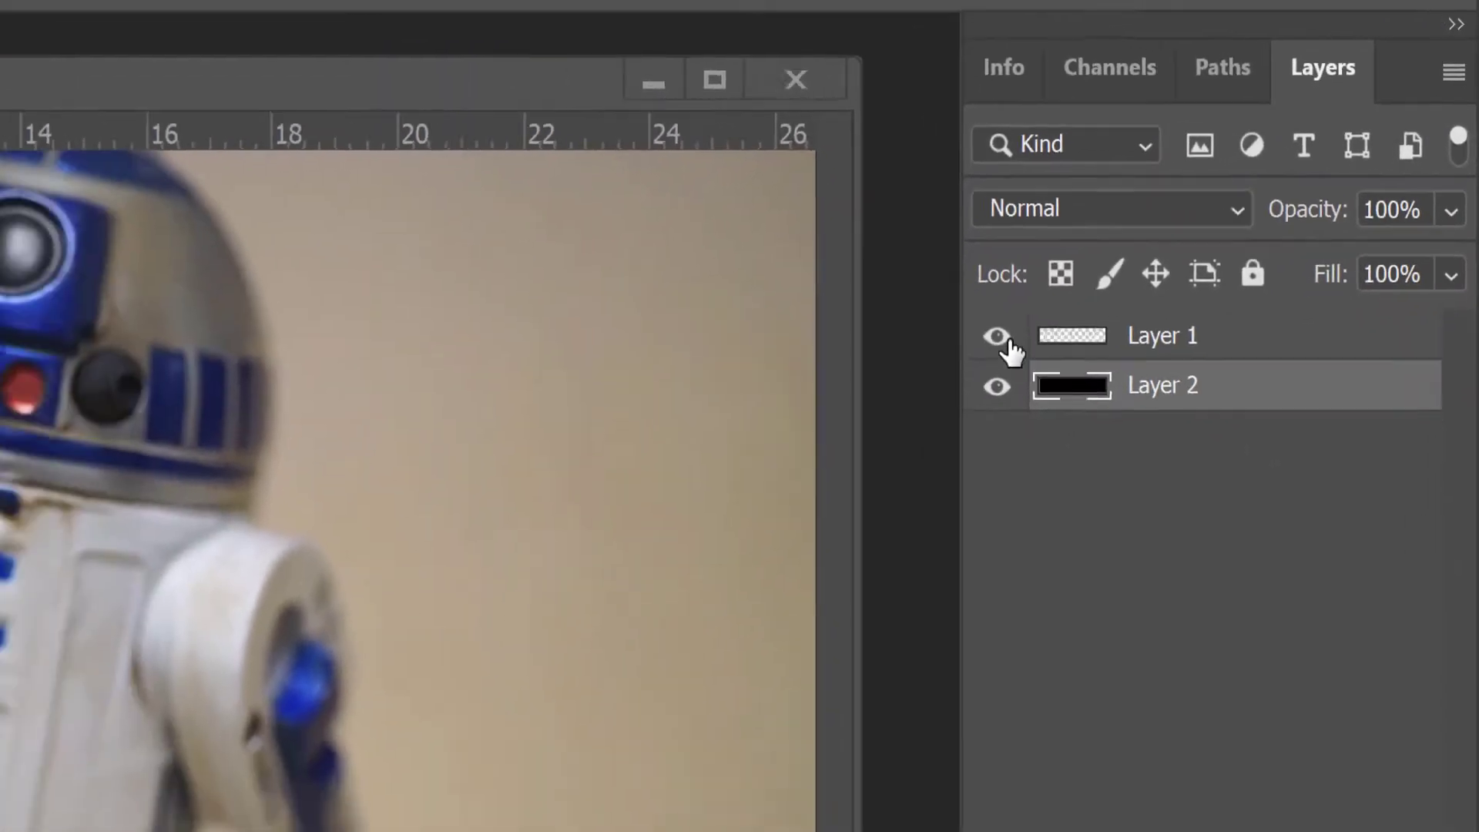
left_click(1139, 345)
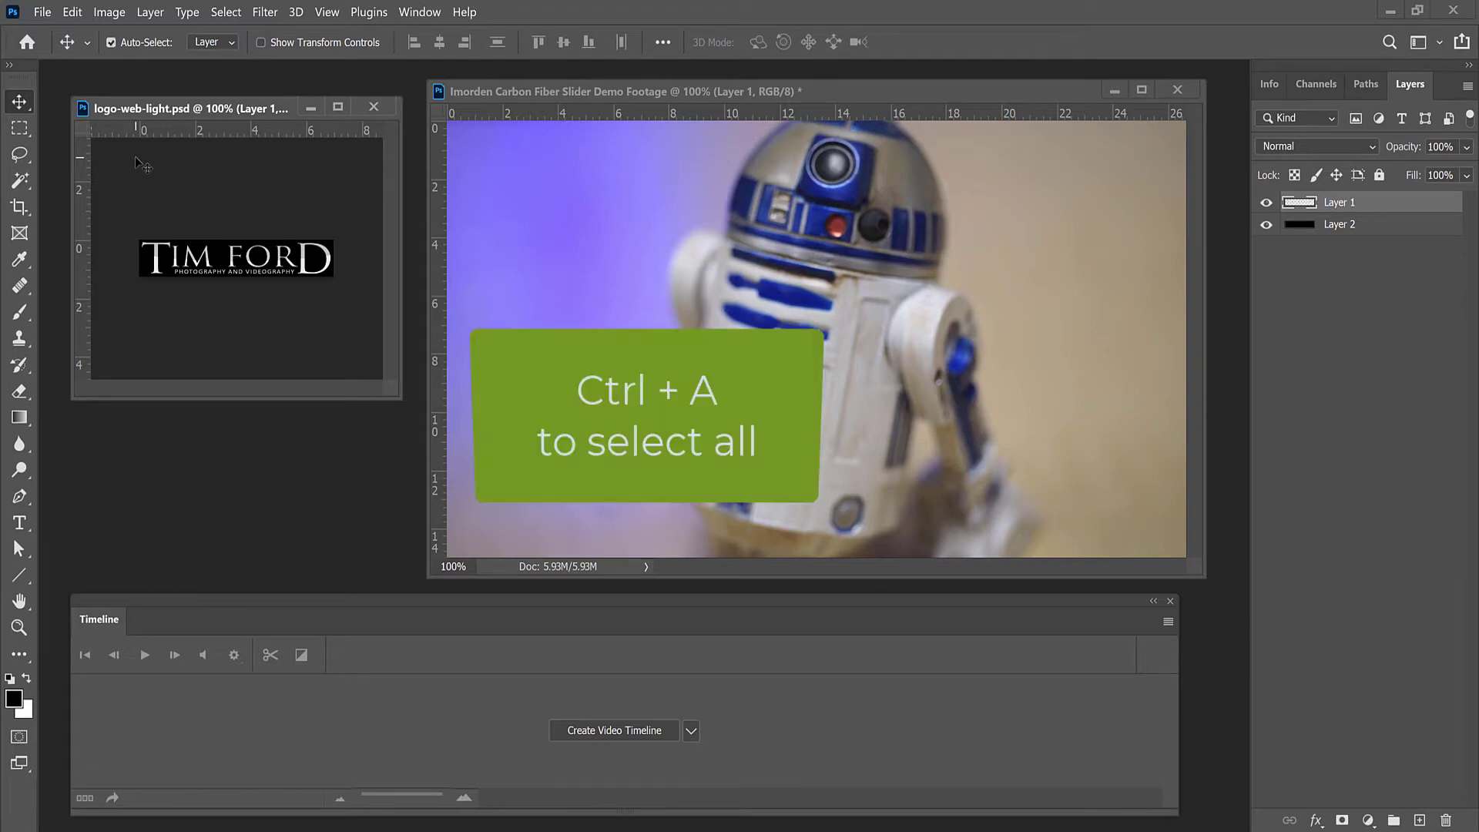
Select the entire logo canvas and copy it.
key("ctrl+a")
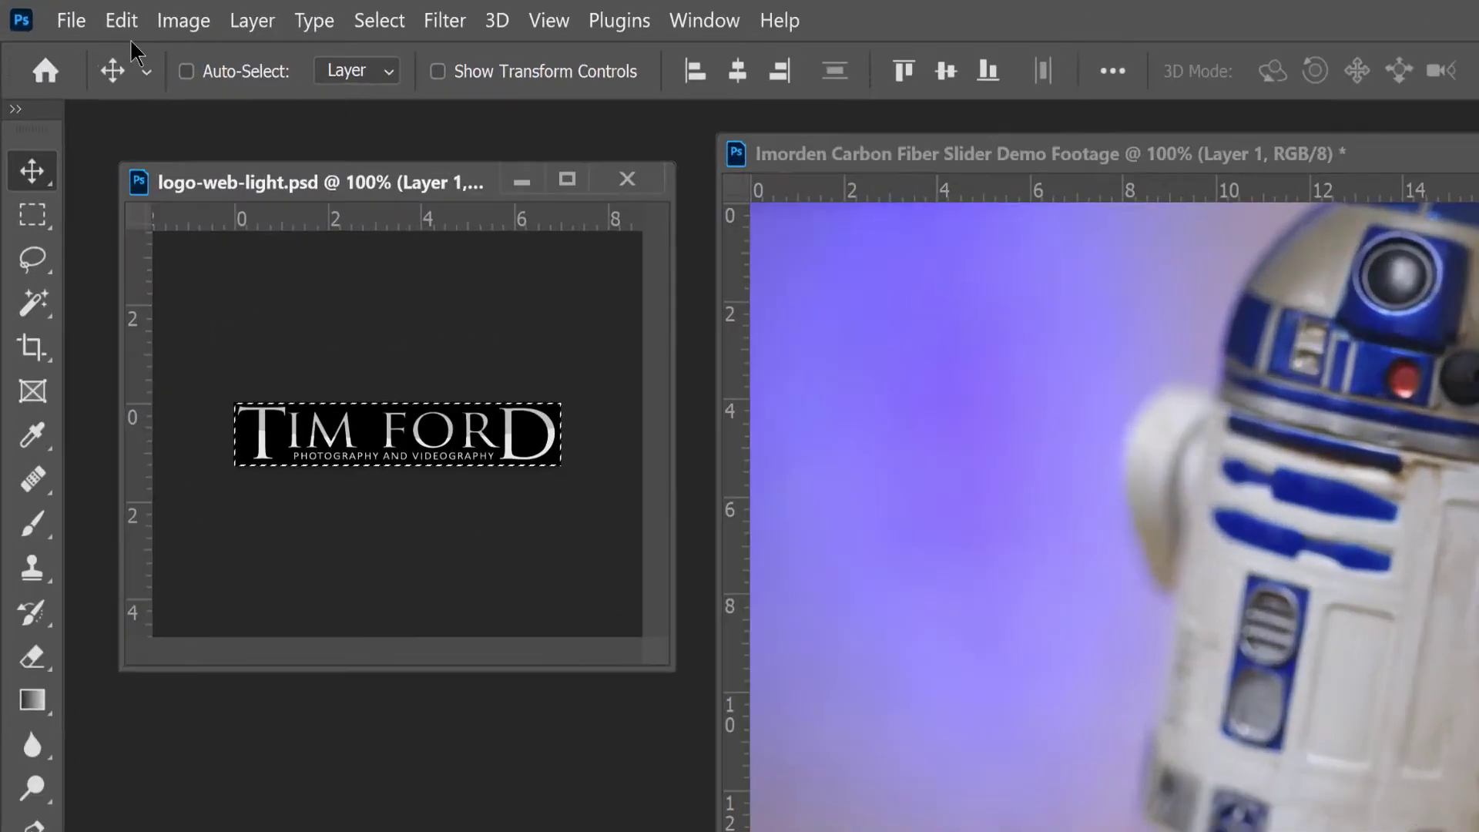
left_click(121, 20)
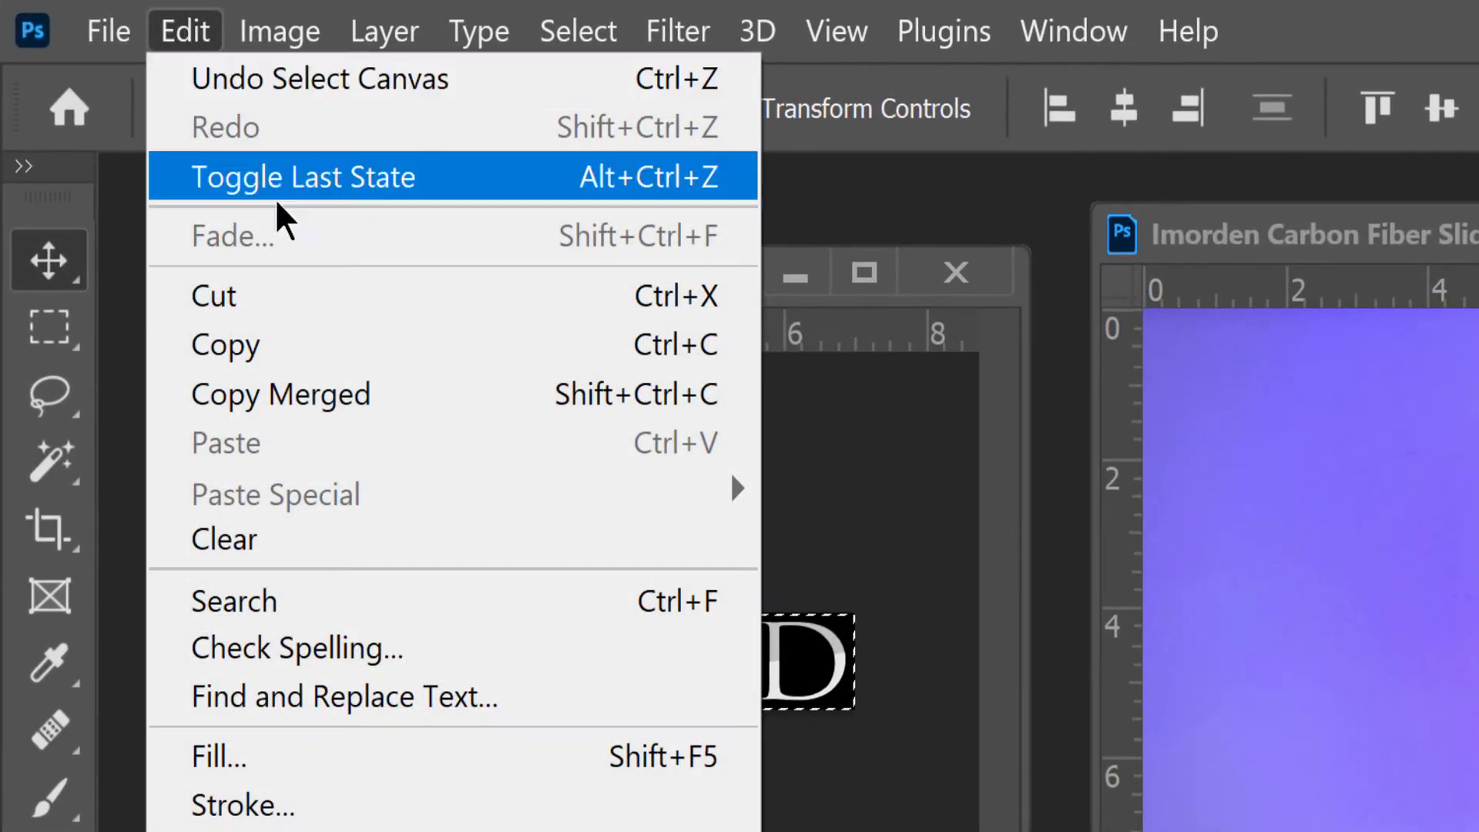
left_click(223, 224)
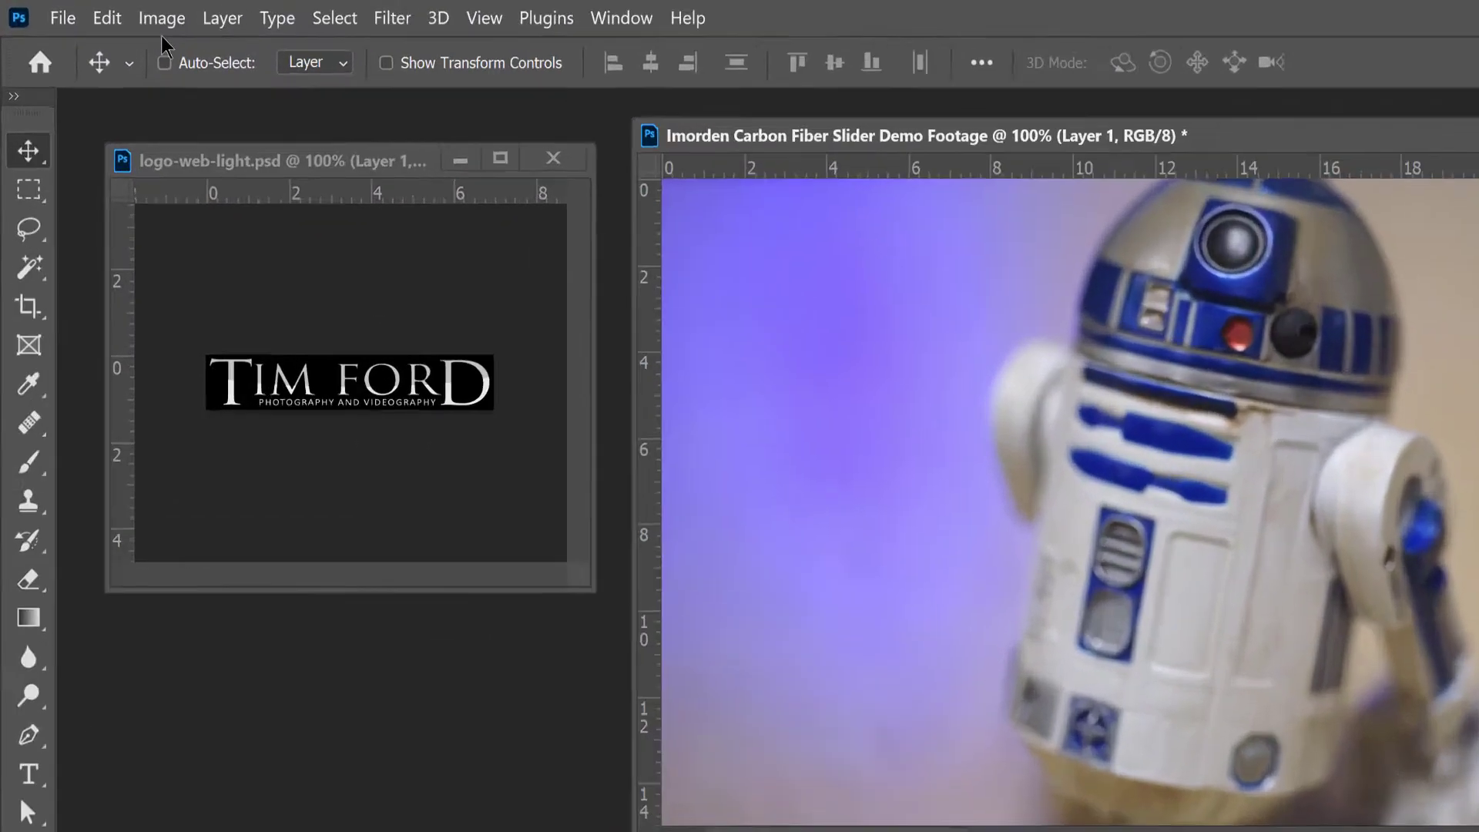
Paste the logo into the footage as Layer 2 and inspect its clip on the zoomed-out timeline.
left_click(72, 12)
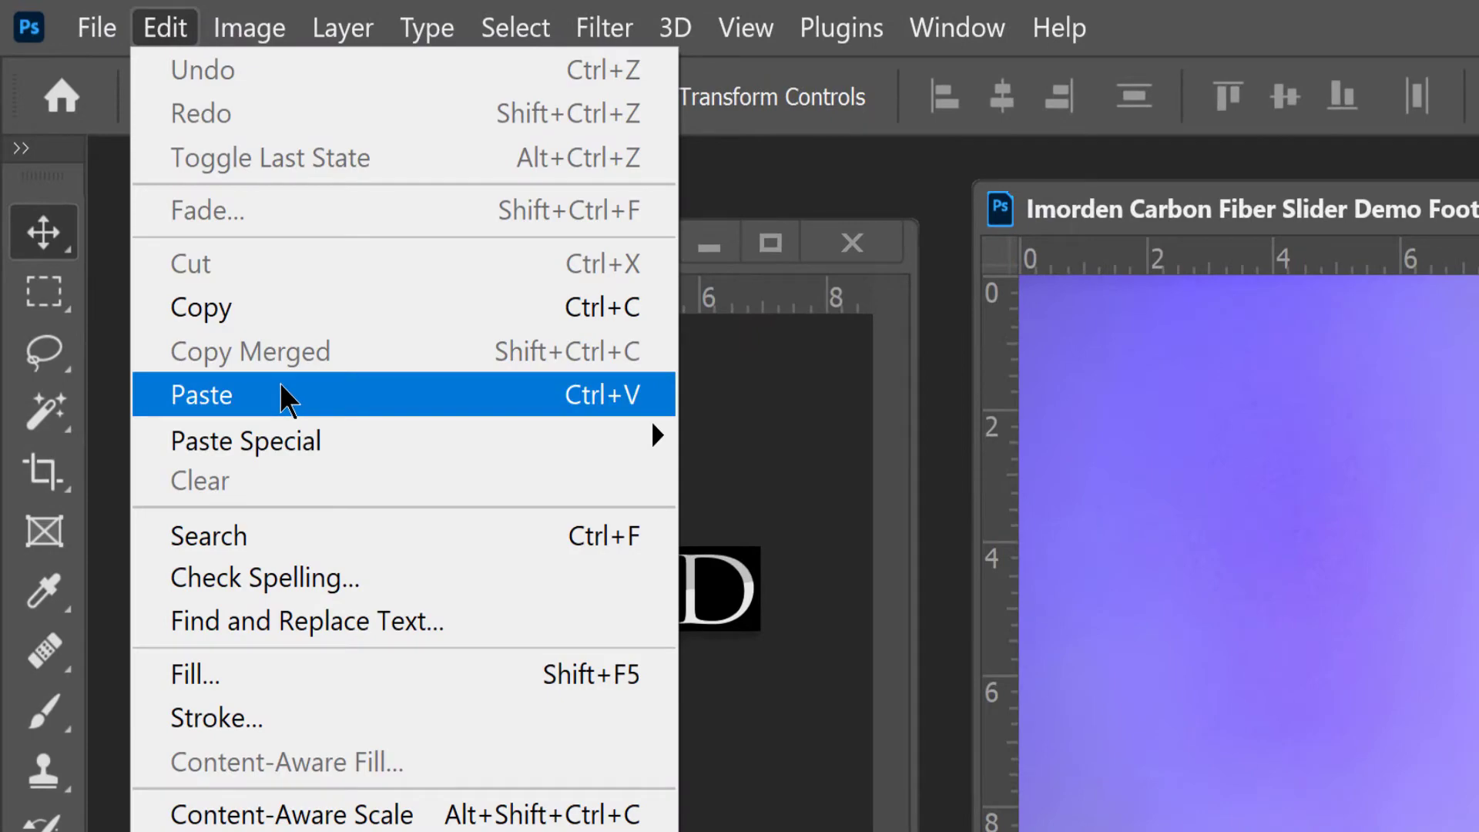
left_click(279, 392)
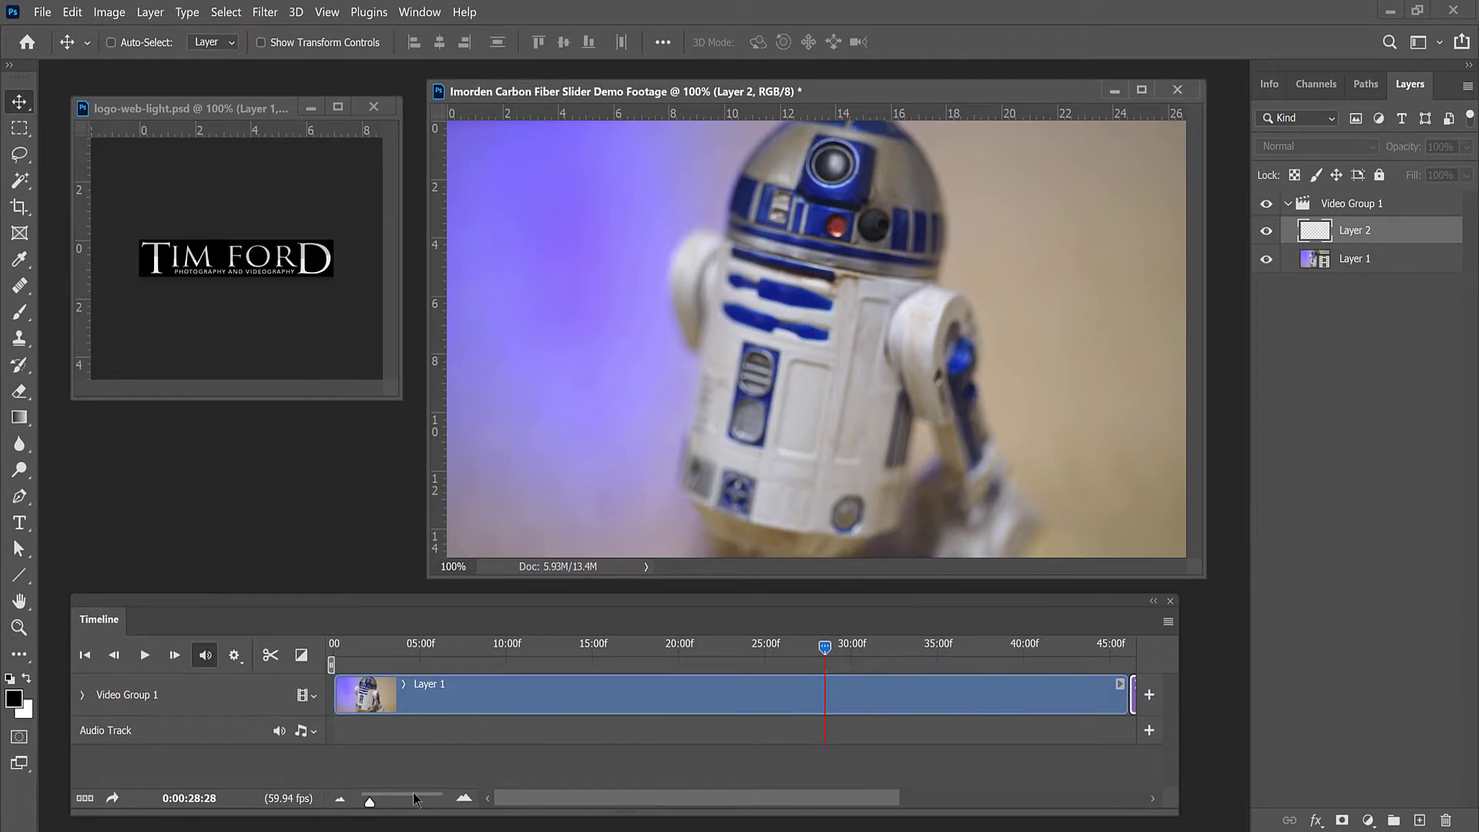
left_click(339, 802)
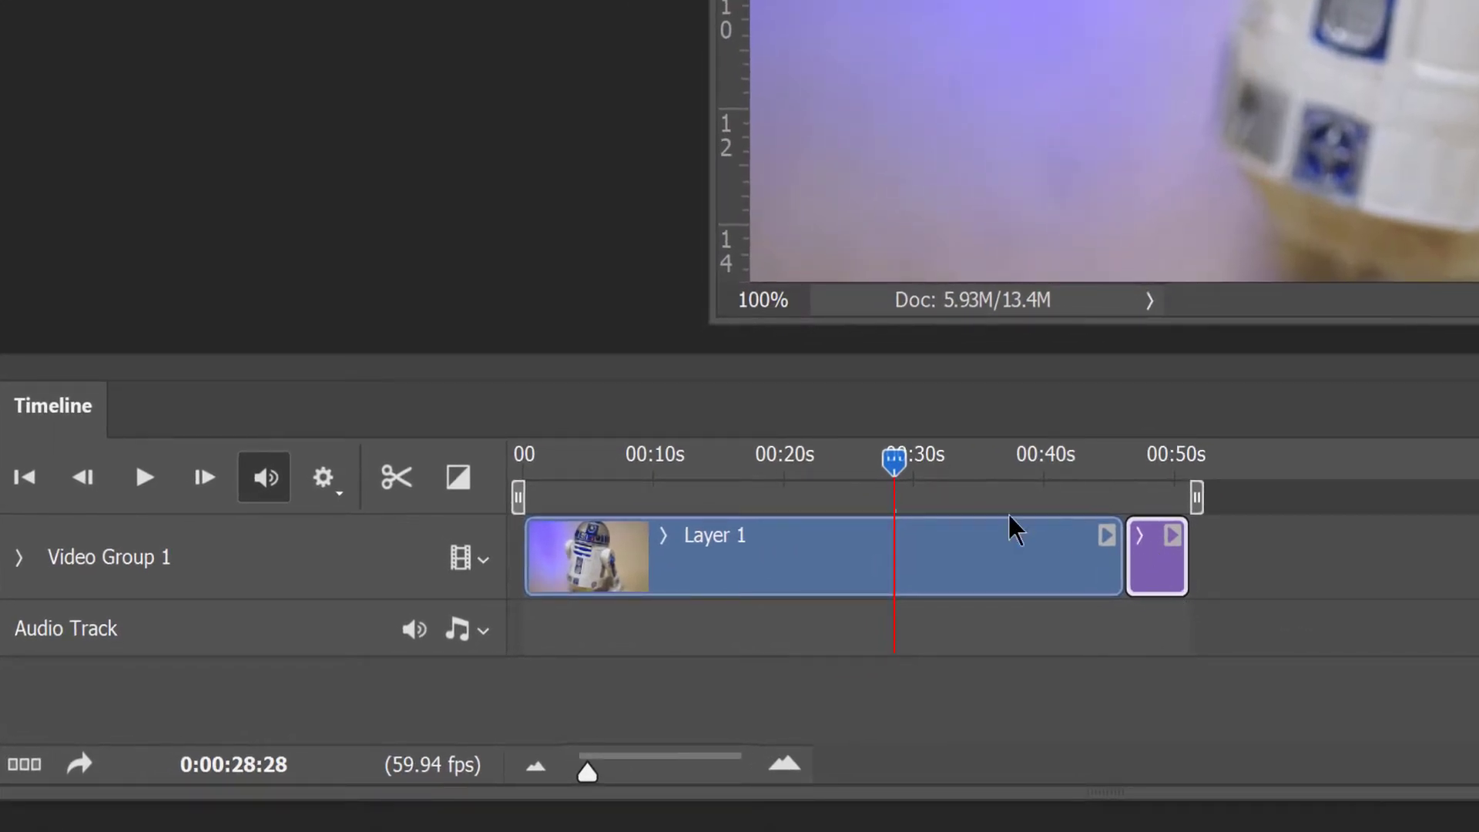
left_click_drag(917, 472, 1143, 467)
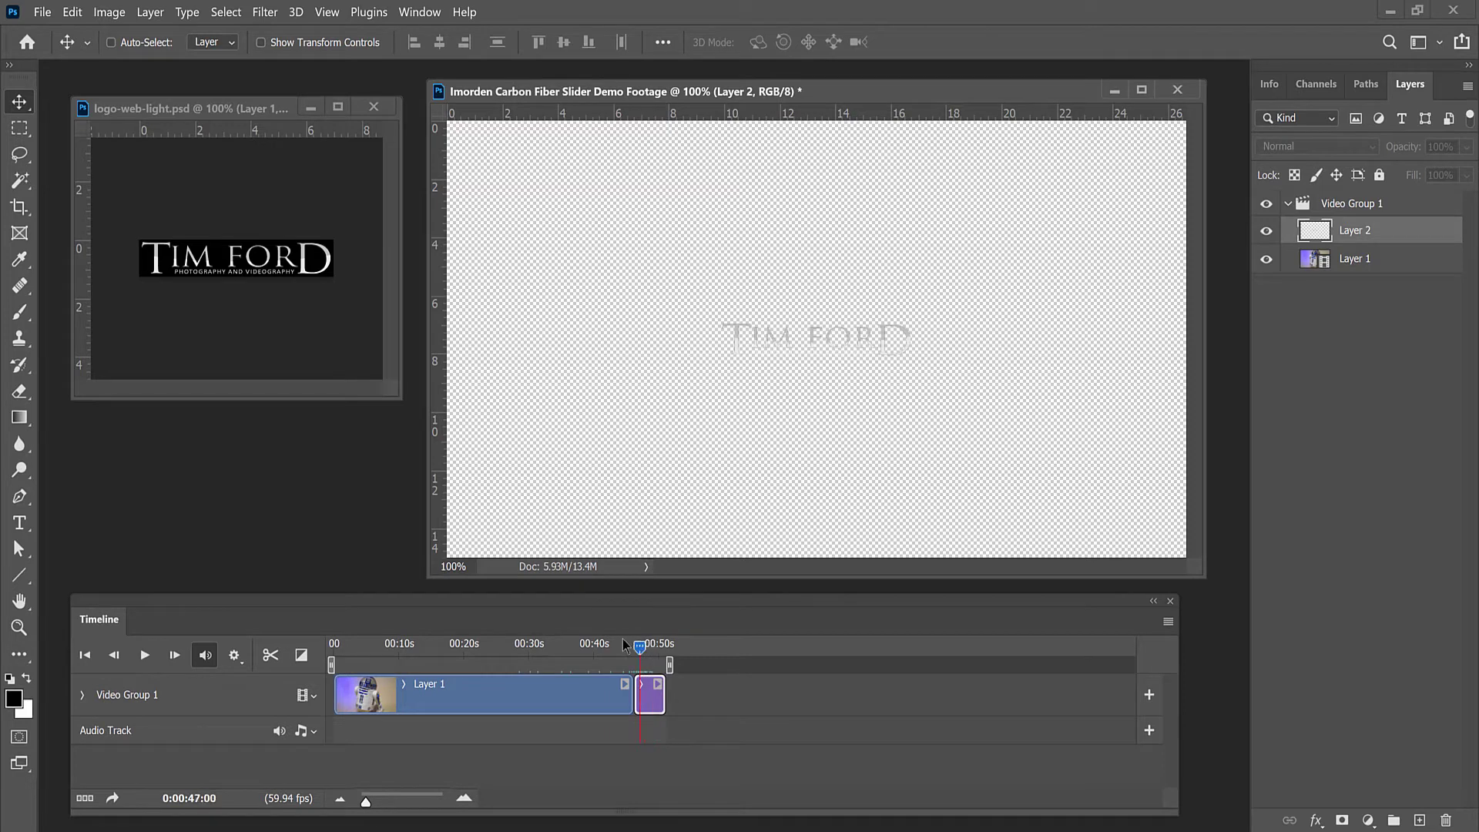
left_click_drag(625, 645, 570, 646)
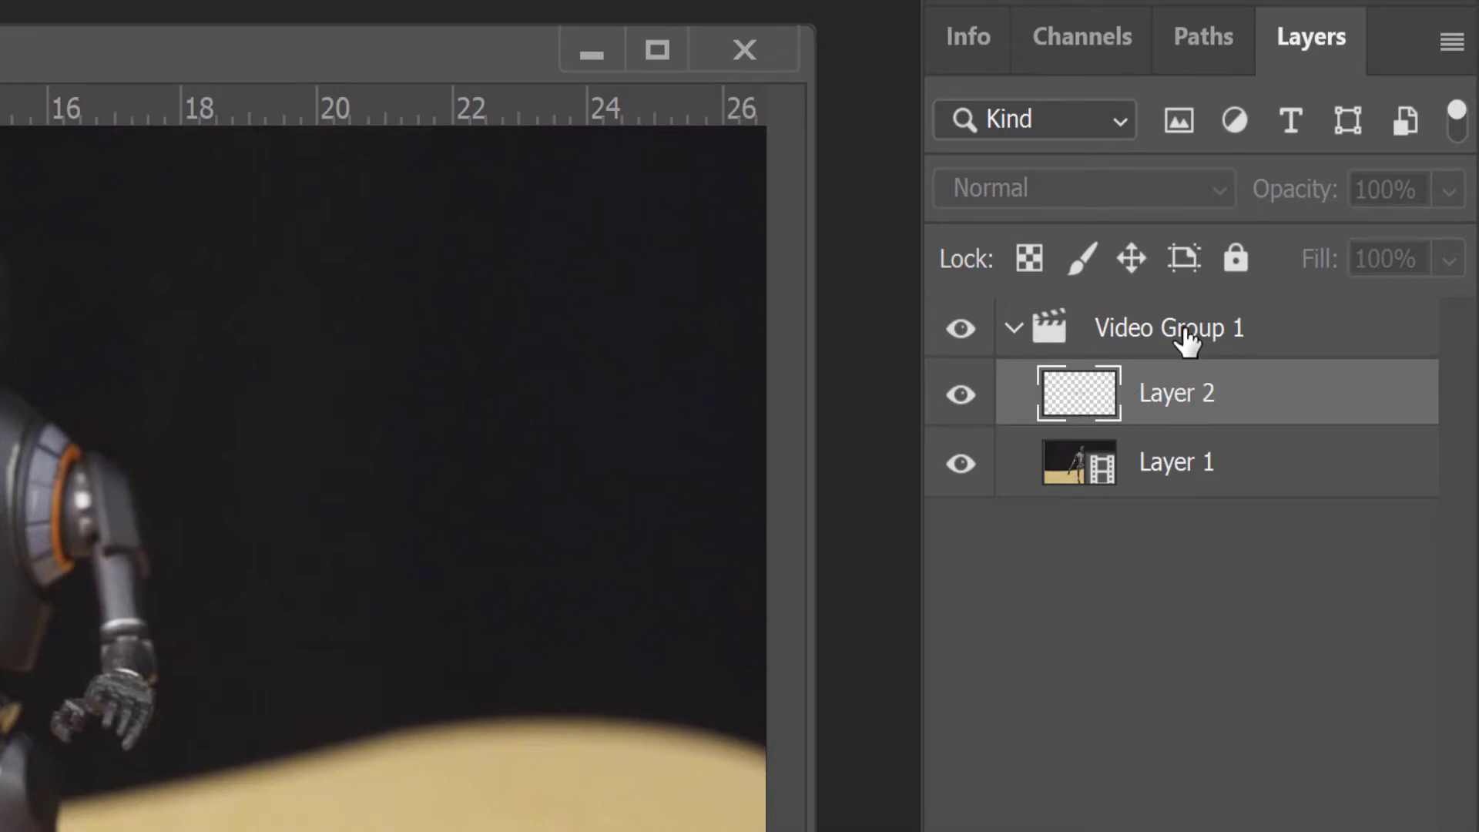
Move Layer 2 above Video Group 1 and slide its clip left to overlap the footage.
left_click_drag(1082, 406, 1153, 302)
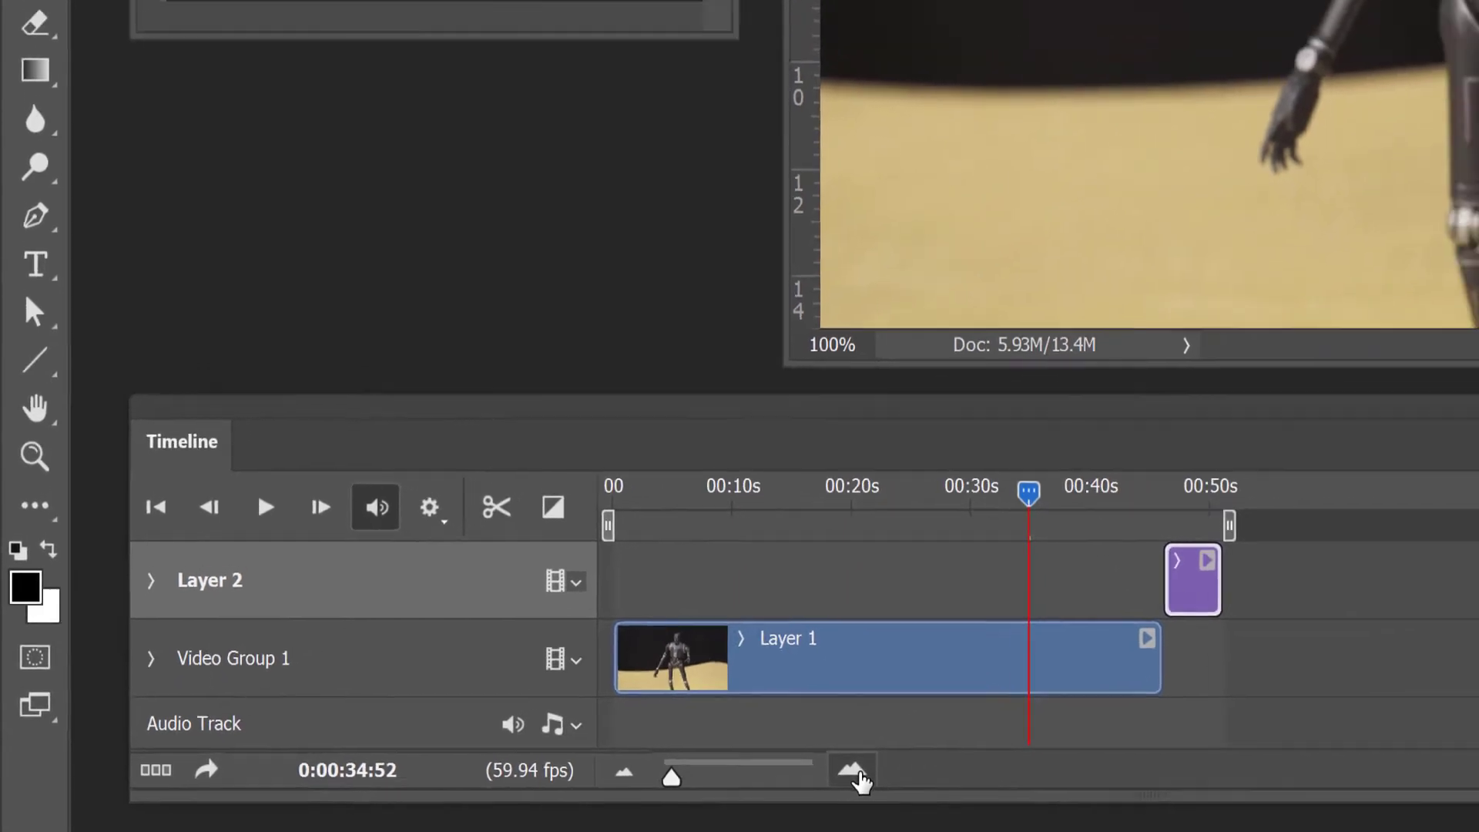
left_click(927, 763)
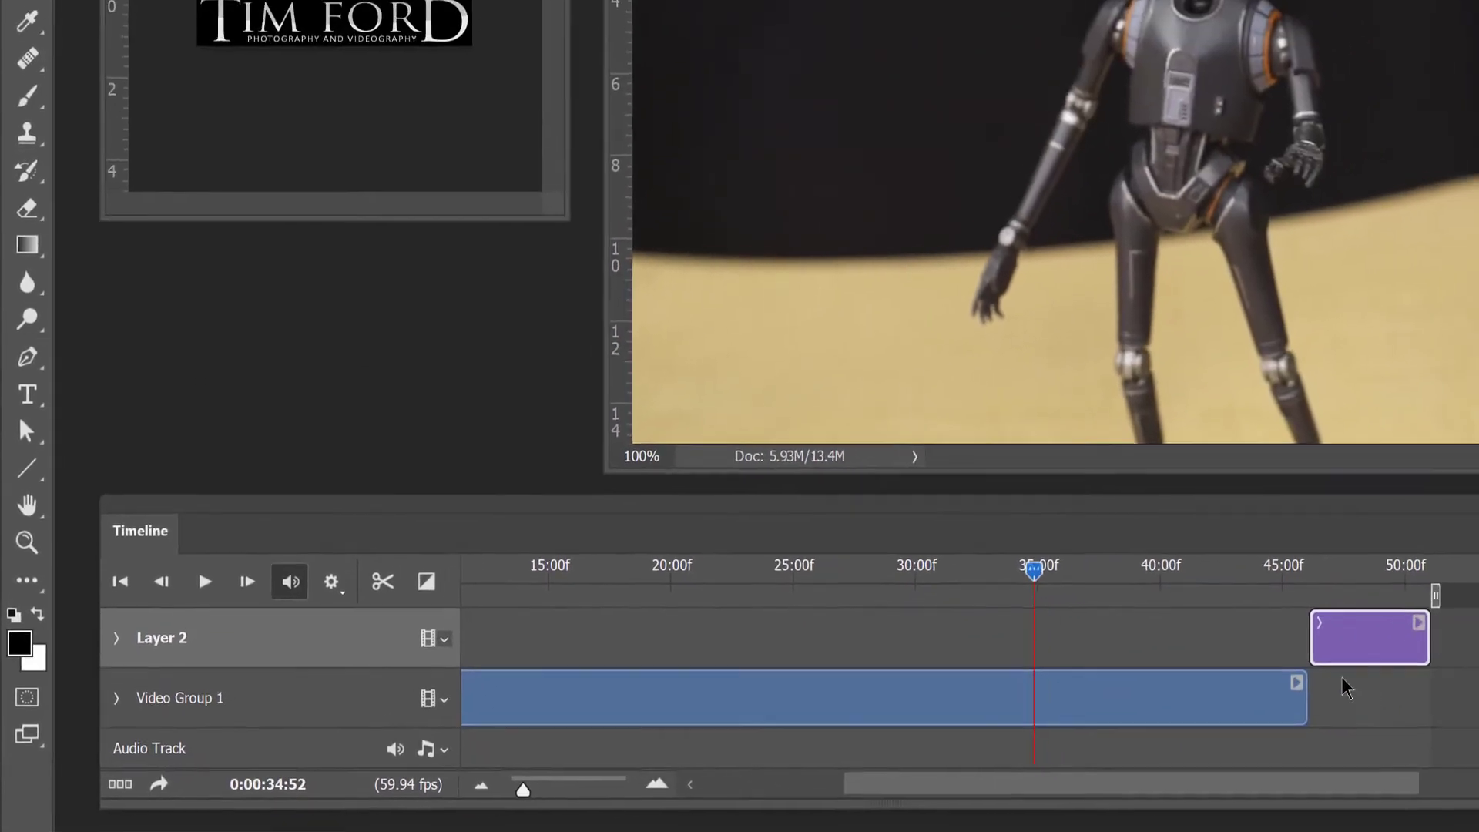
left_click_drag(1347, 653, 960, 647)
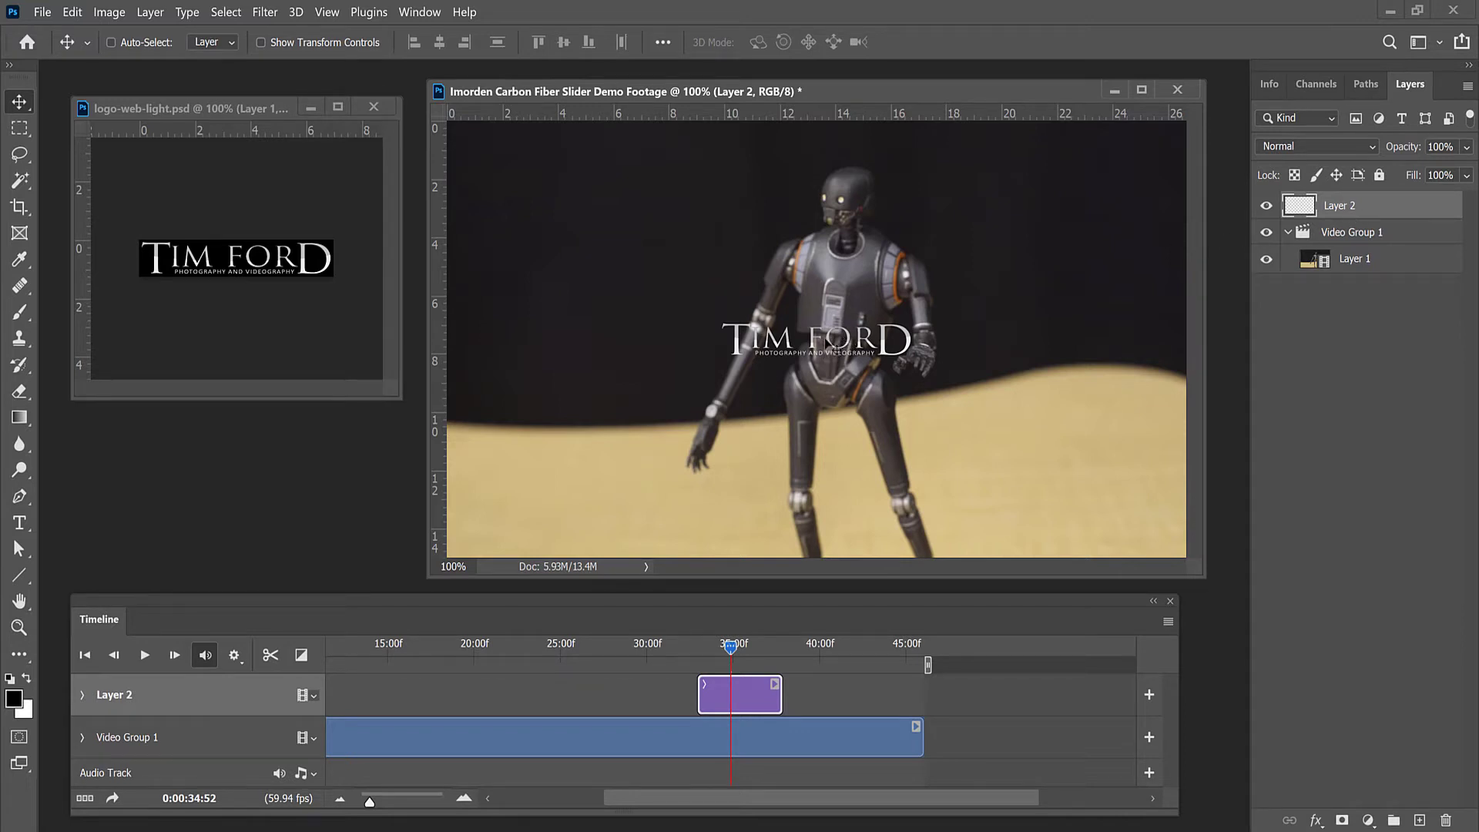
Drag the TIM FORD logo to the top-left corner and start Free Transform.
left_click_drag(901, 366, 593, 174)
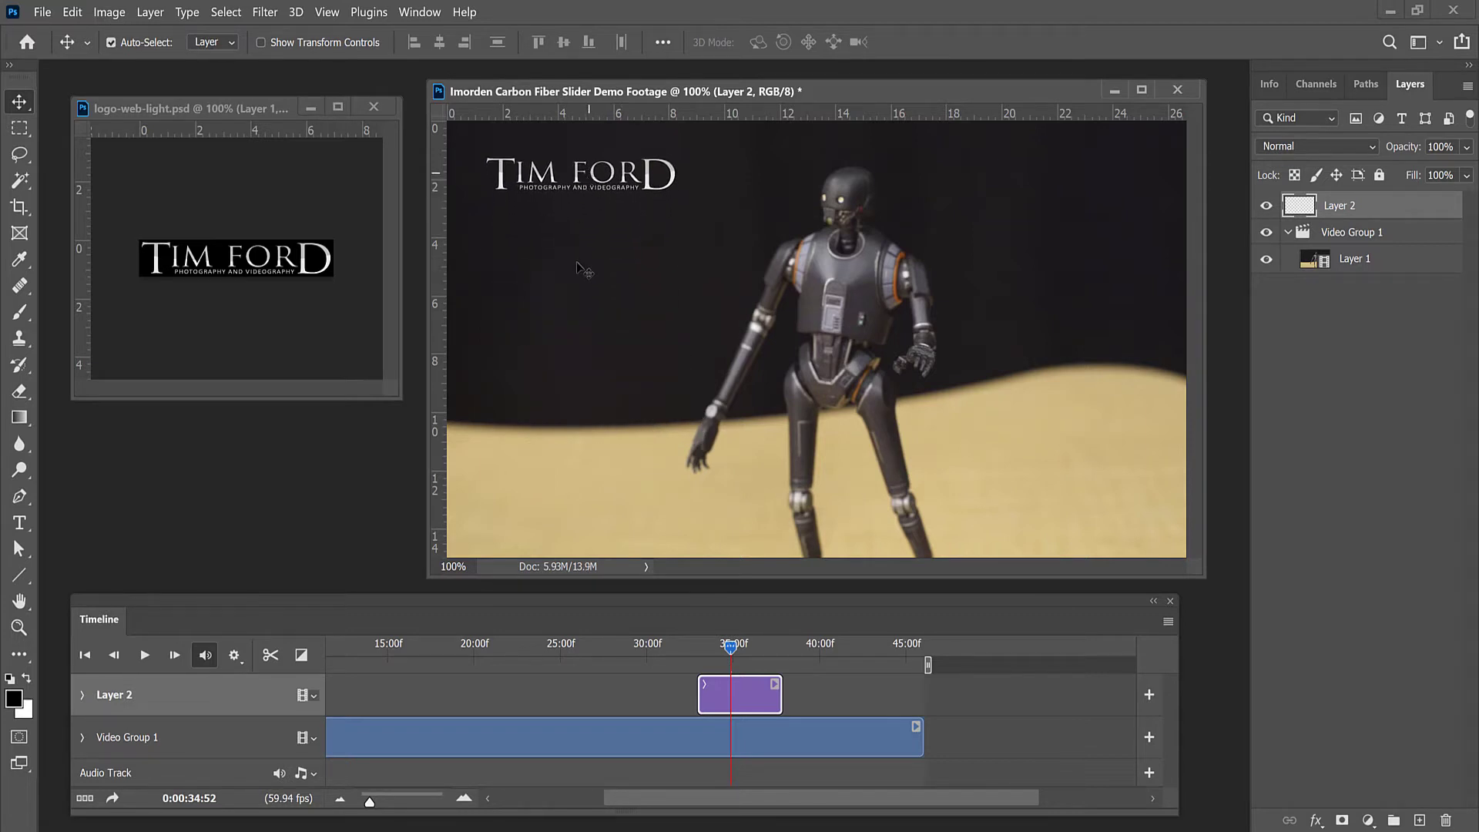
key("ctrl+t")
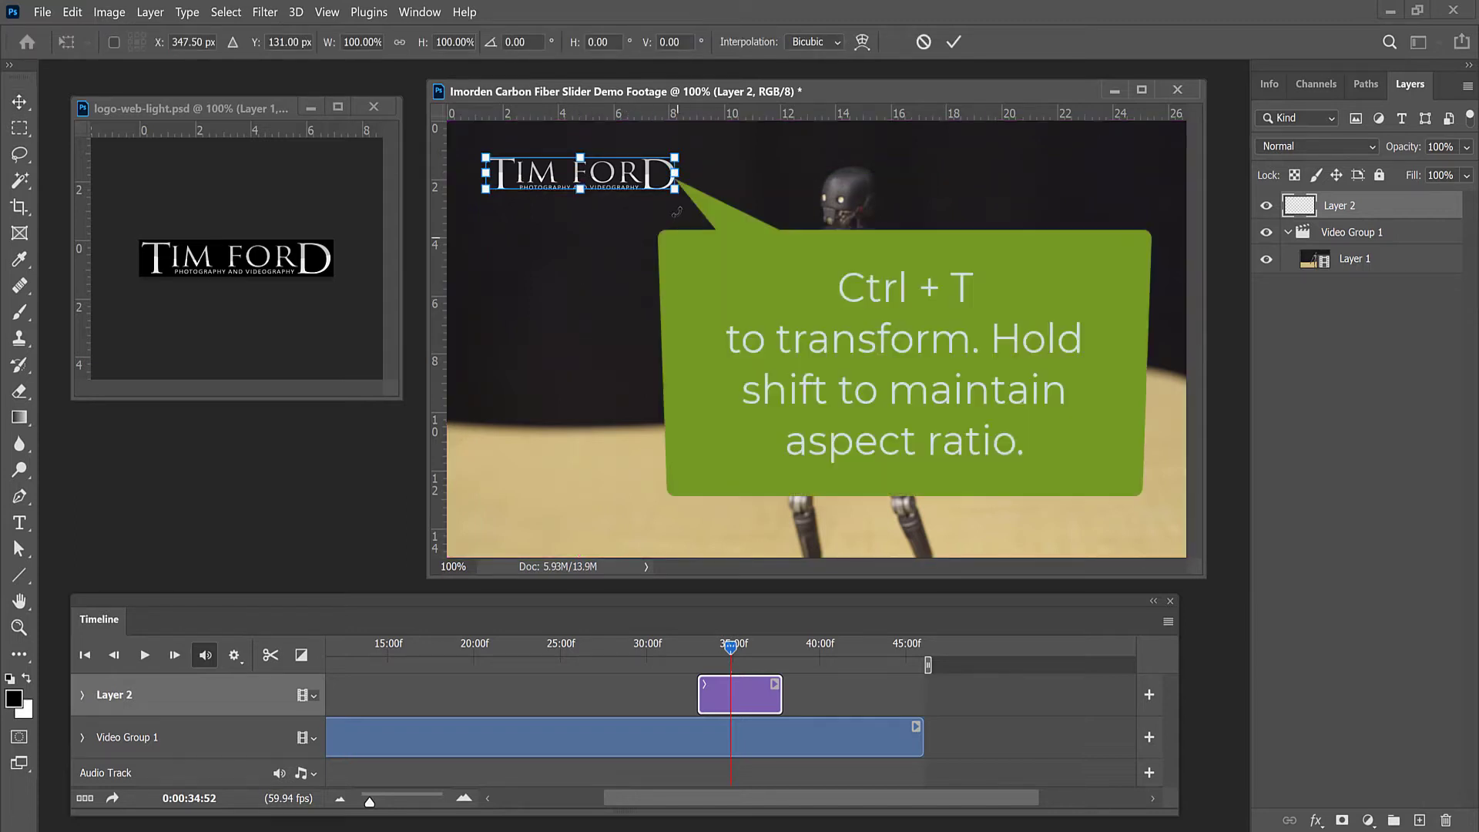
Scale the logo to about 153.55%, commit it, and step the playhead slightly back.
left_click_drag(683, 194, 764, 229)
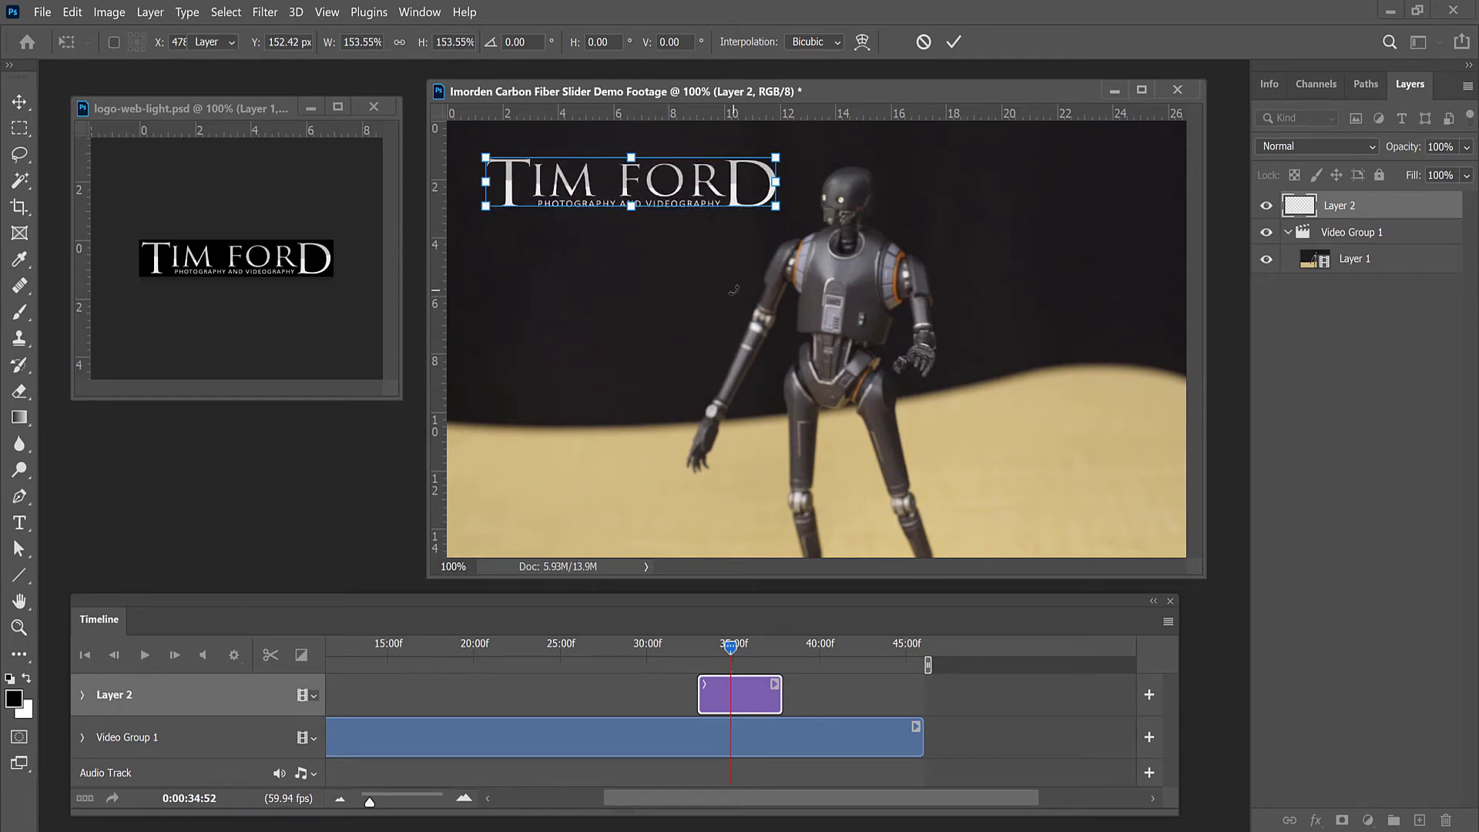
key("Return")
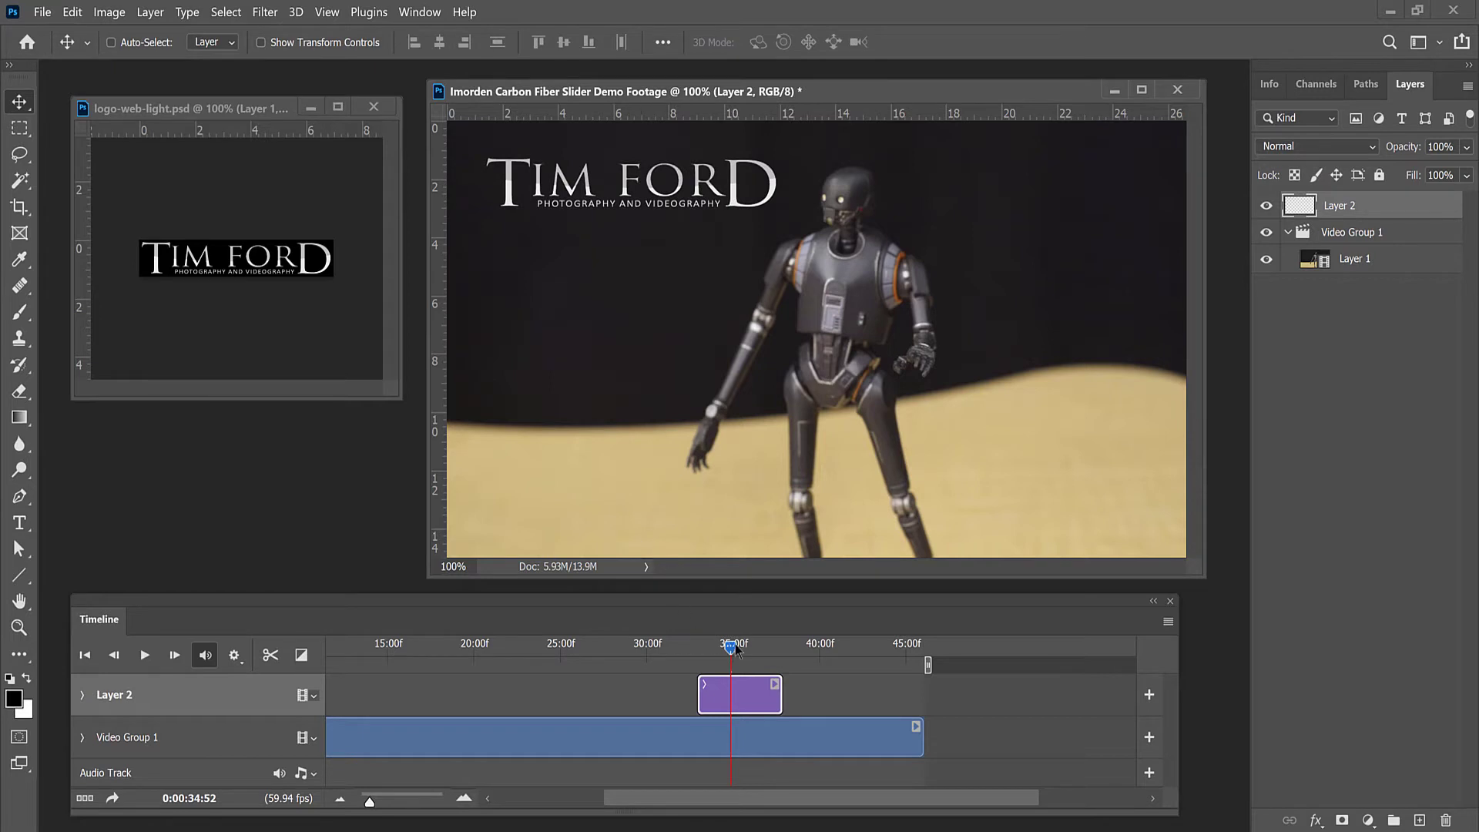
left_click_drag(736, 649, 686, 631)
Play and scrub the footage to review the logo overlay near the clip's end.
key("space")
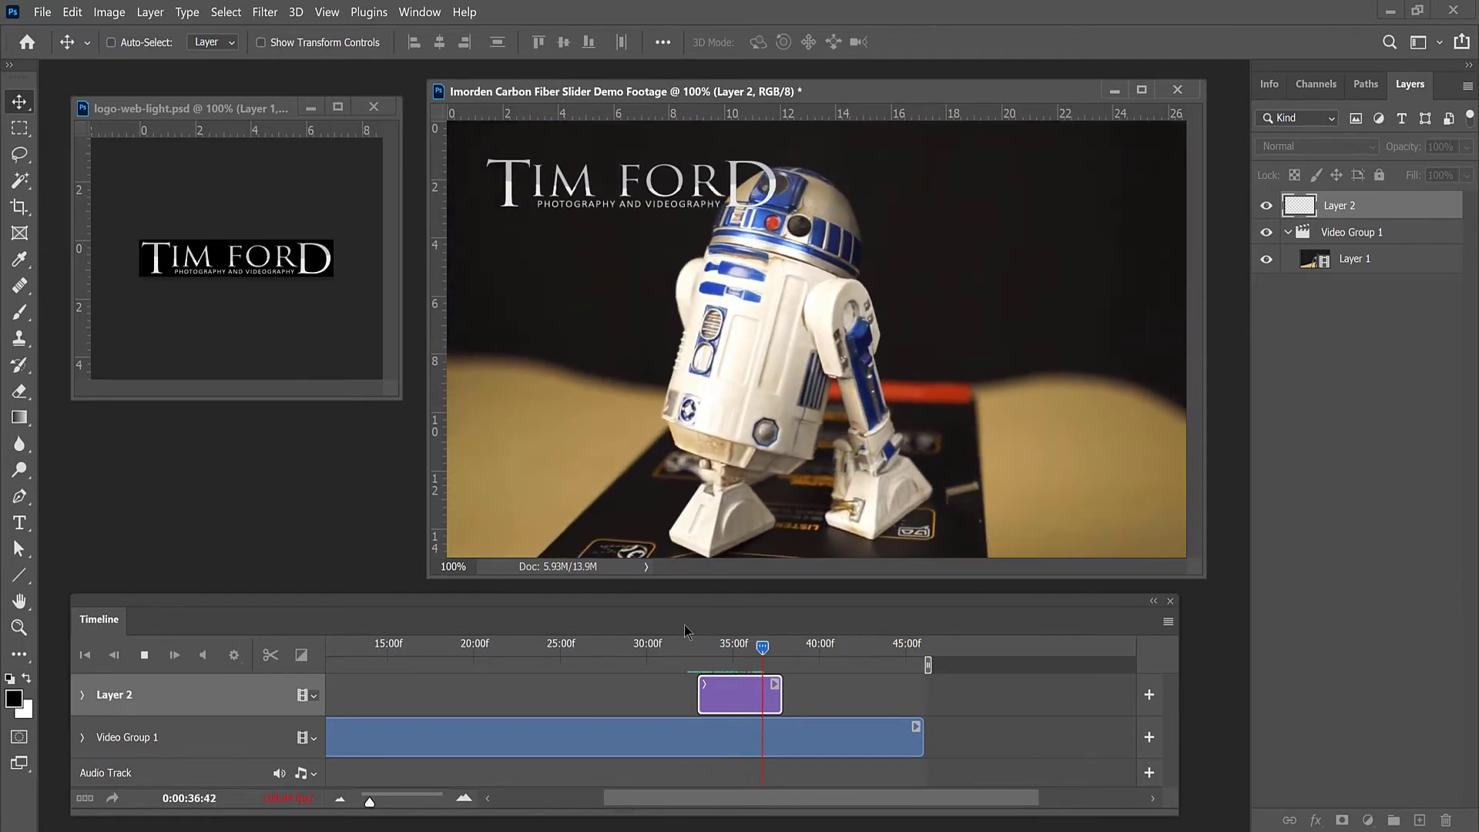
key("space")
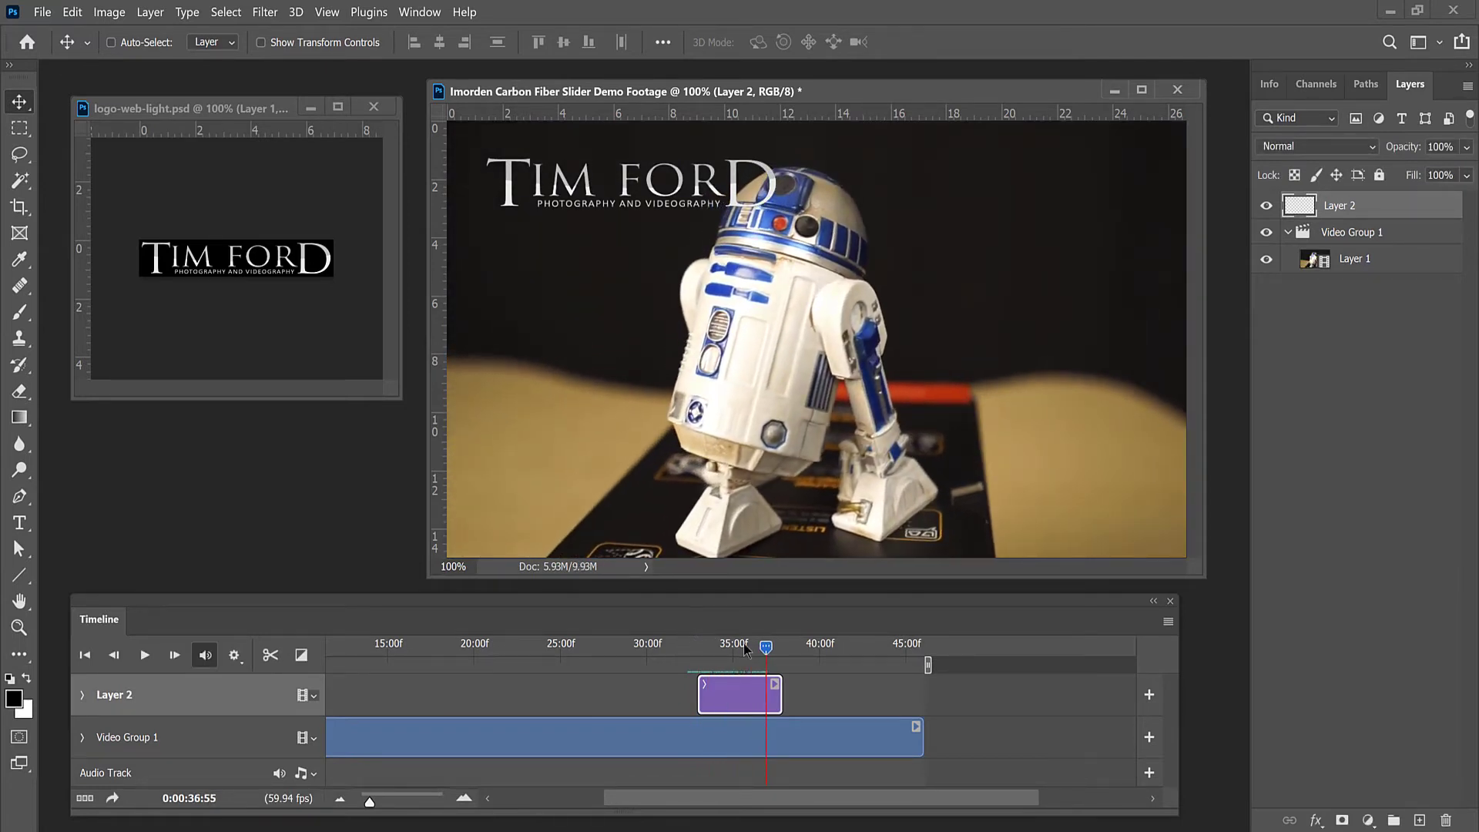
left_click_drag(765, 649, 747, 649)
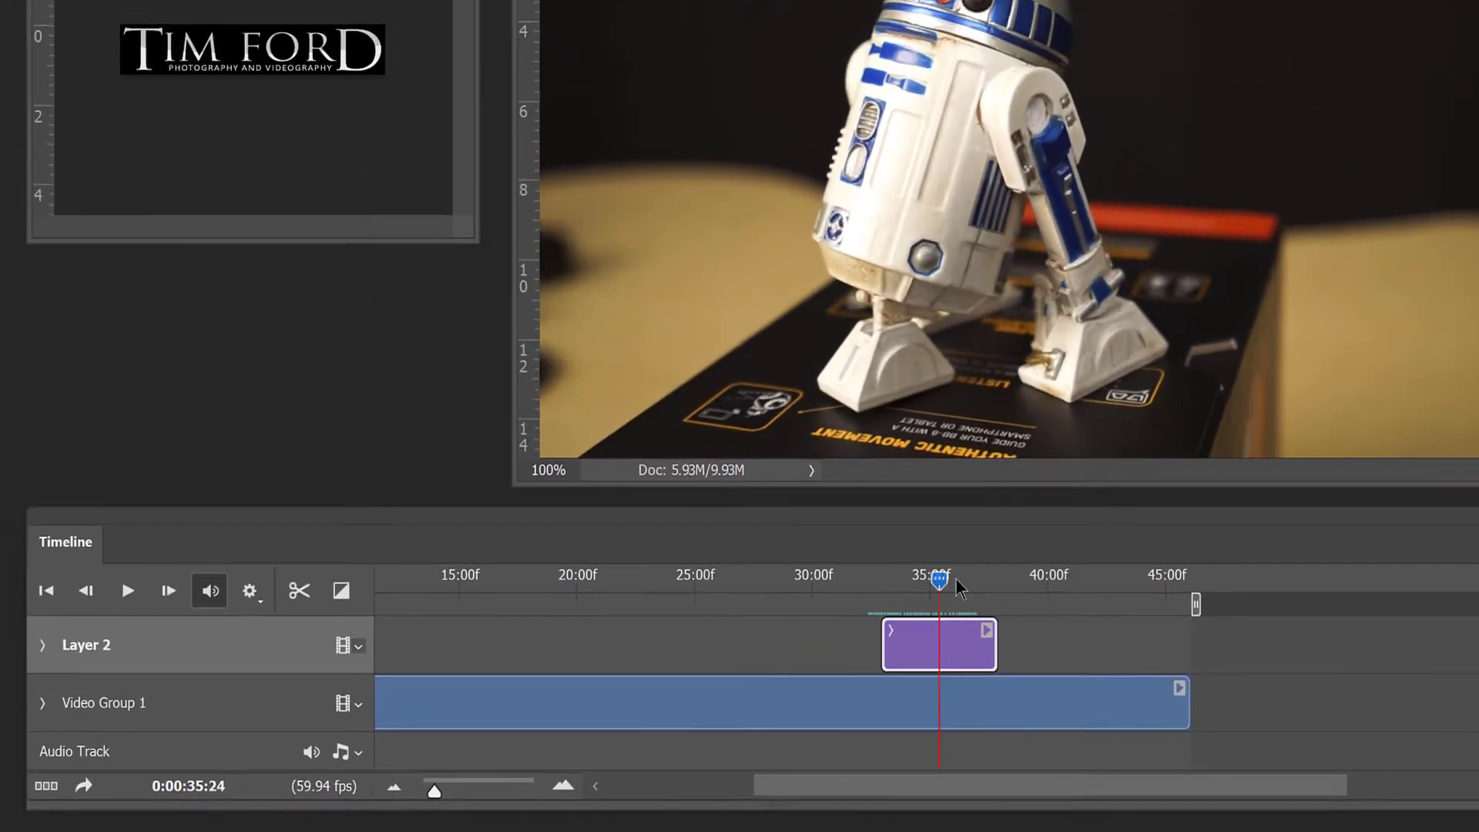
left_click_drag(1070, 539, 1116, 543)
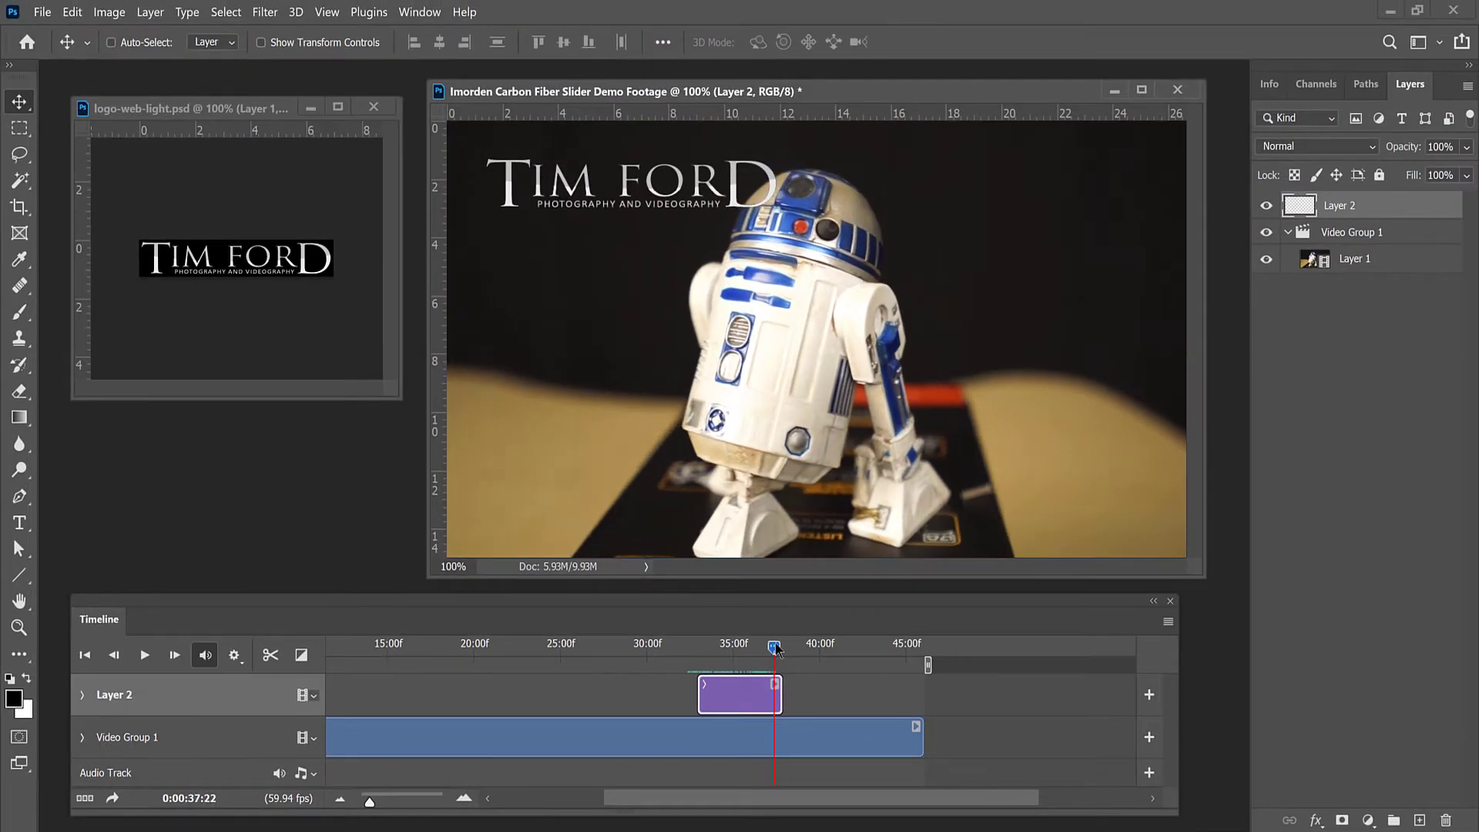
mouse_move(775, 645)
left_mouse_down()
mouse_move(789, 646)
mouse_move(733, 645)
mouse_move(752, 646)
left_mouse_up()
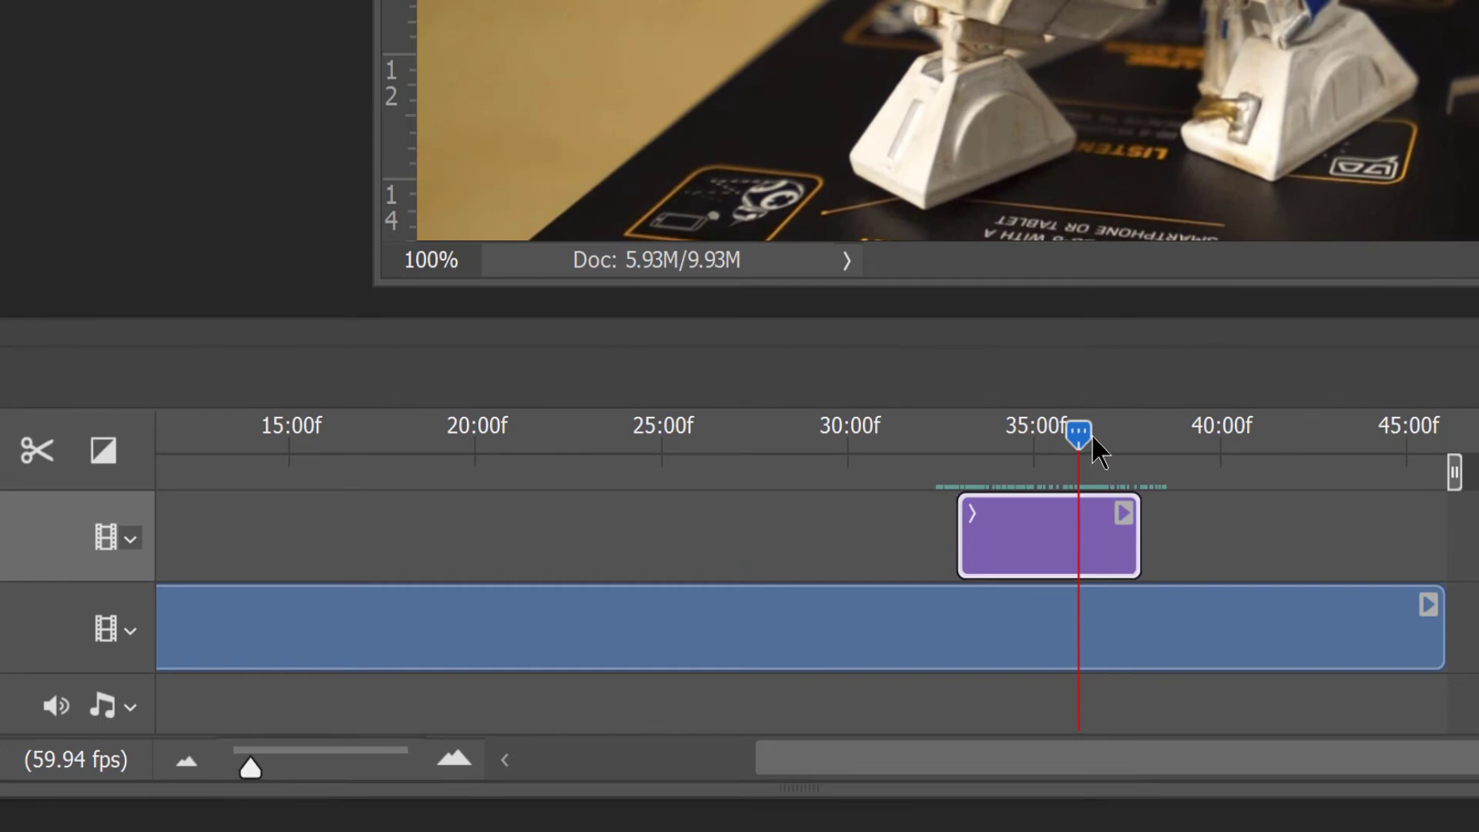
left_click_drag(1092, 437, 1113, 432)
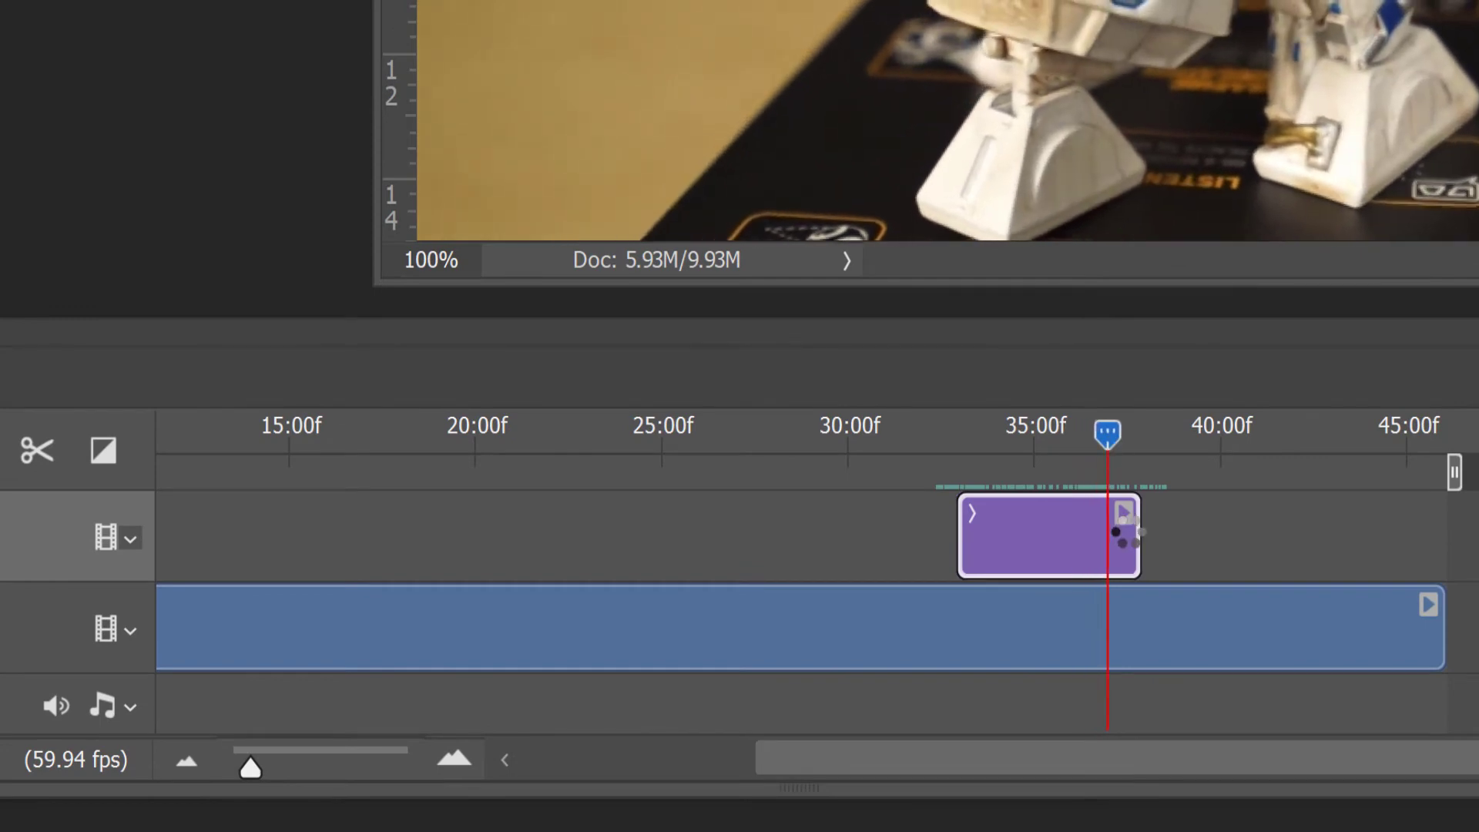
Stretch the logo clip to the timeline's end and back to the start, then scrub to check.
left_click_drag(1134, 534, 1446, 519)
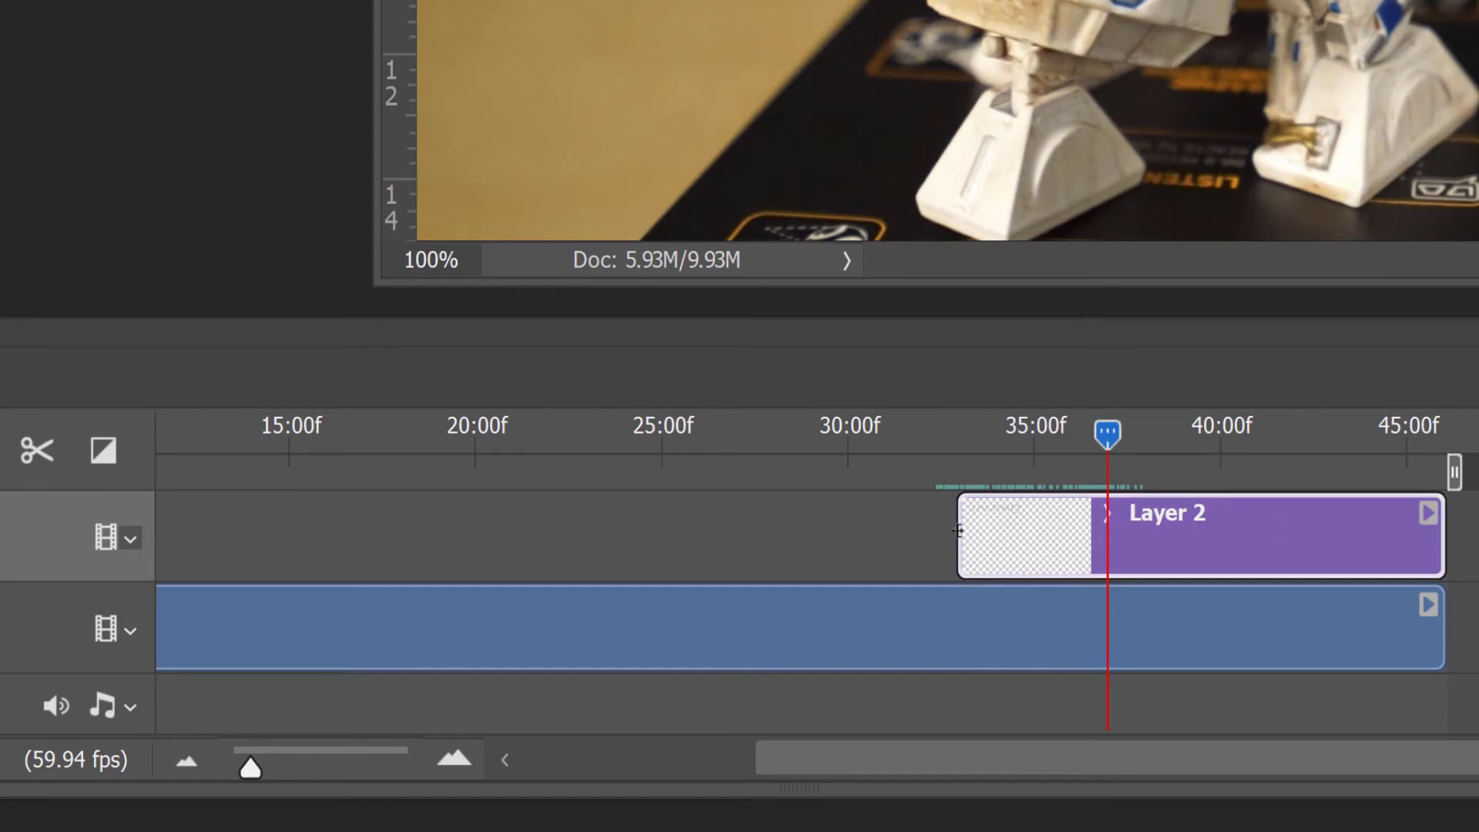
left_click_drag(958, 530, 177, 530)
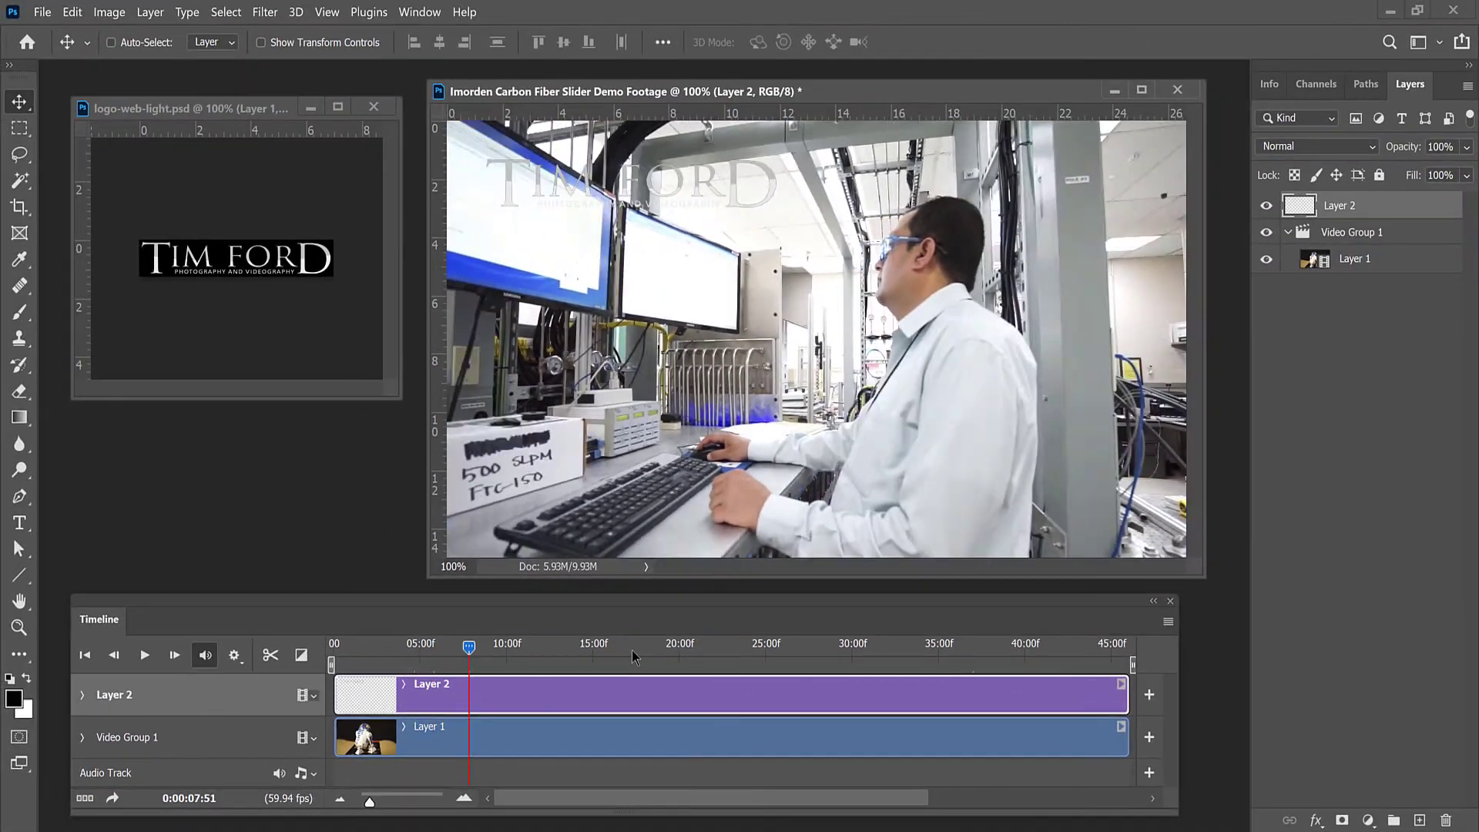
left_click_drag(631, 650, 867, 646)
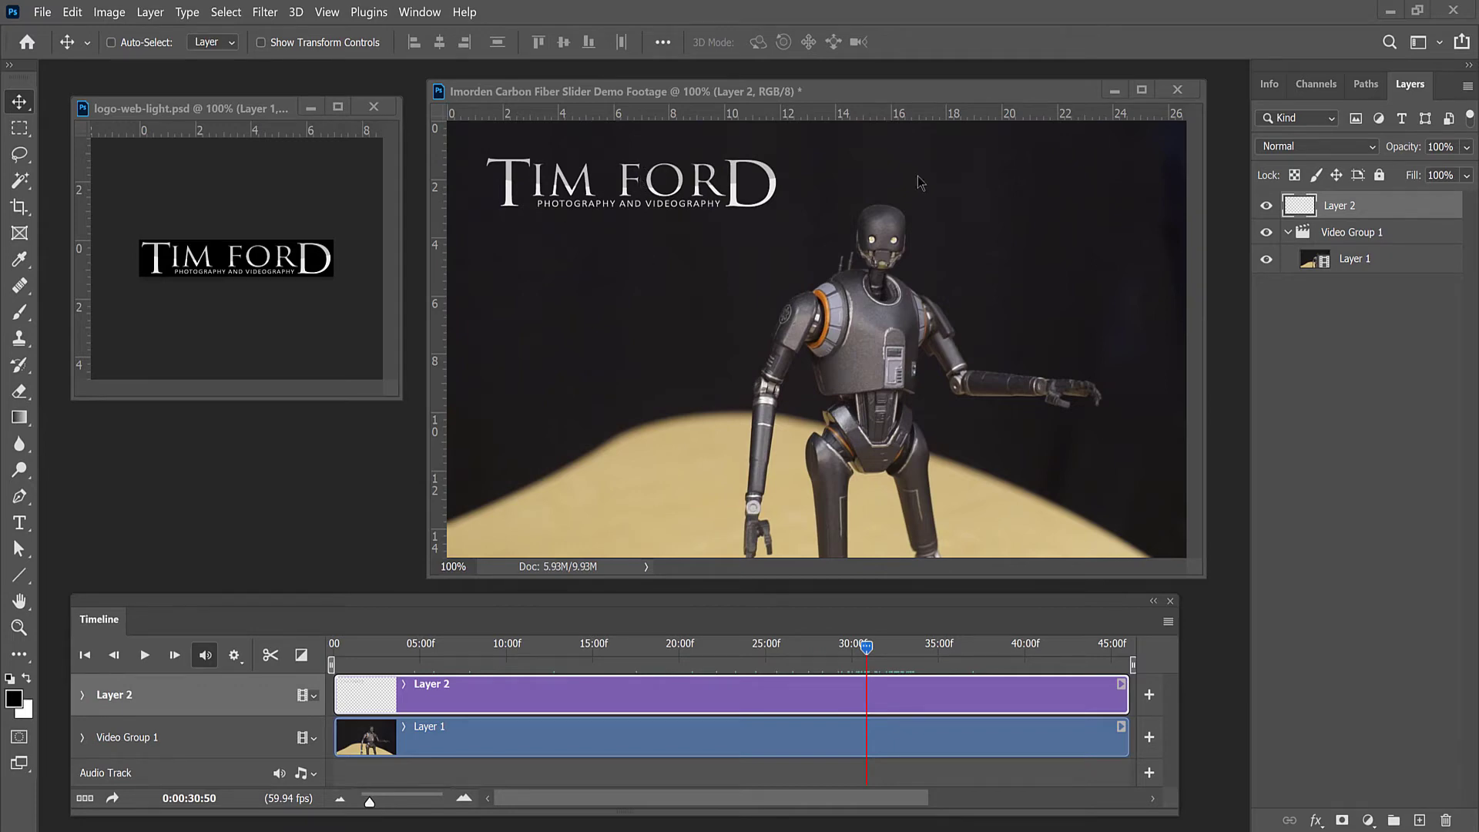
Set Layer 2 opacity to about 52% and reposition the logo on the frame.
left_click(1444, 147)
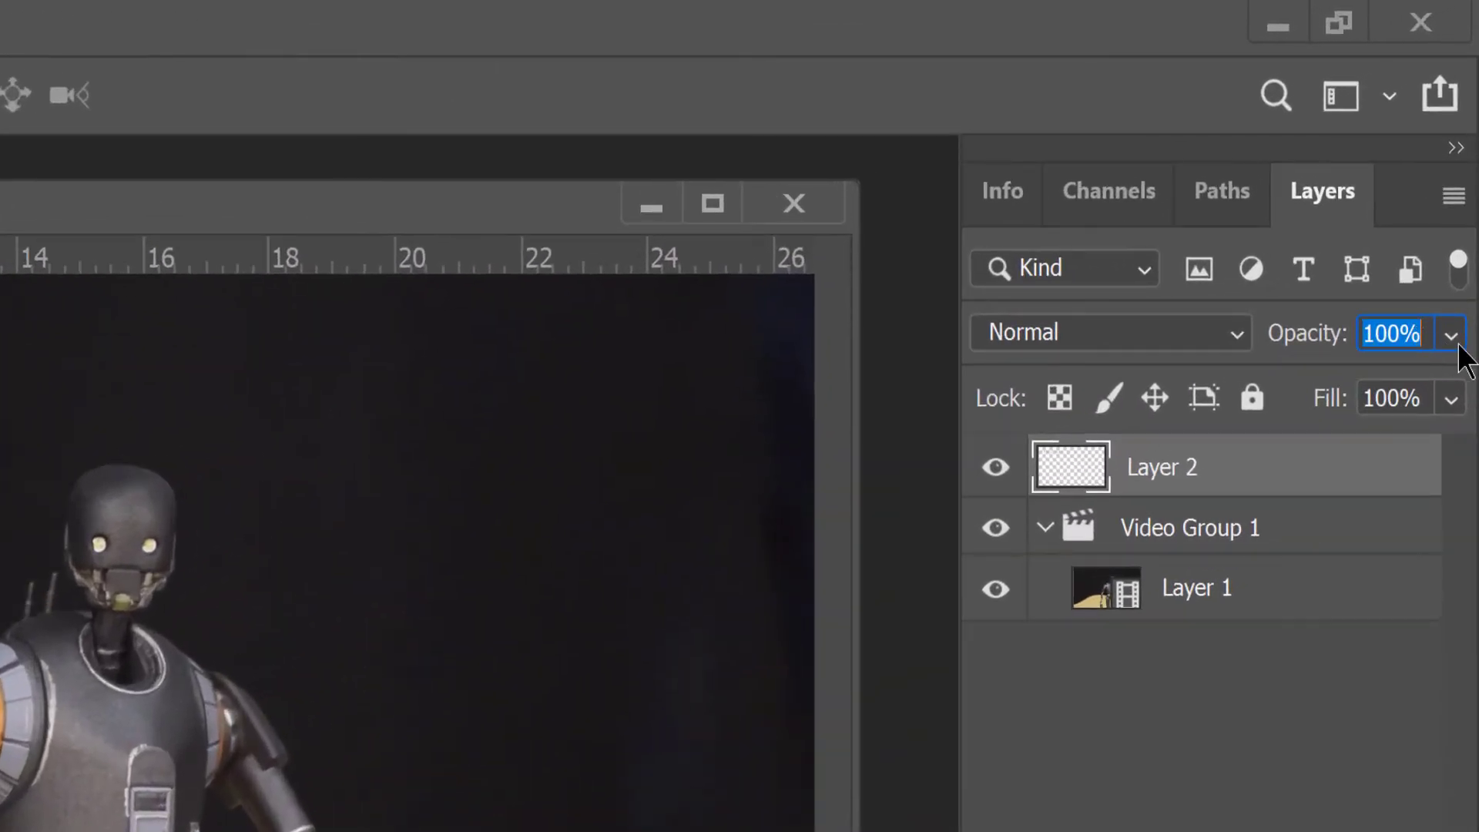
left_click(1453, 337)
left_click_drag(1392, 382, 1343, 383)
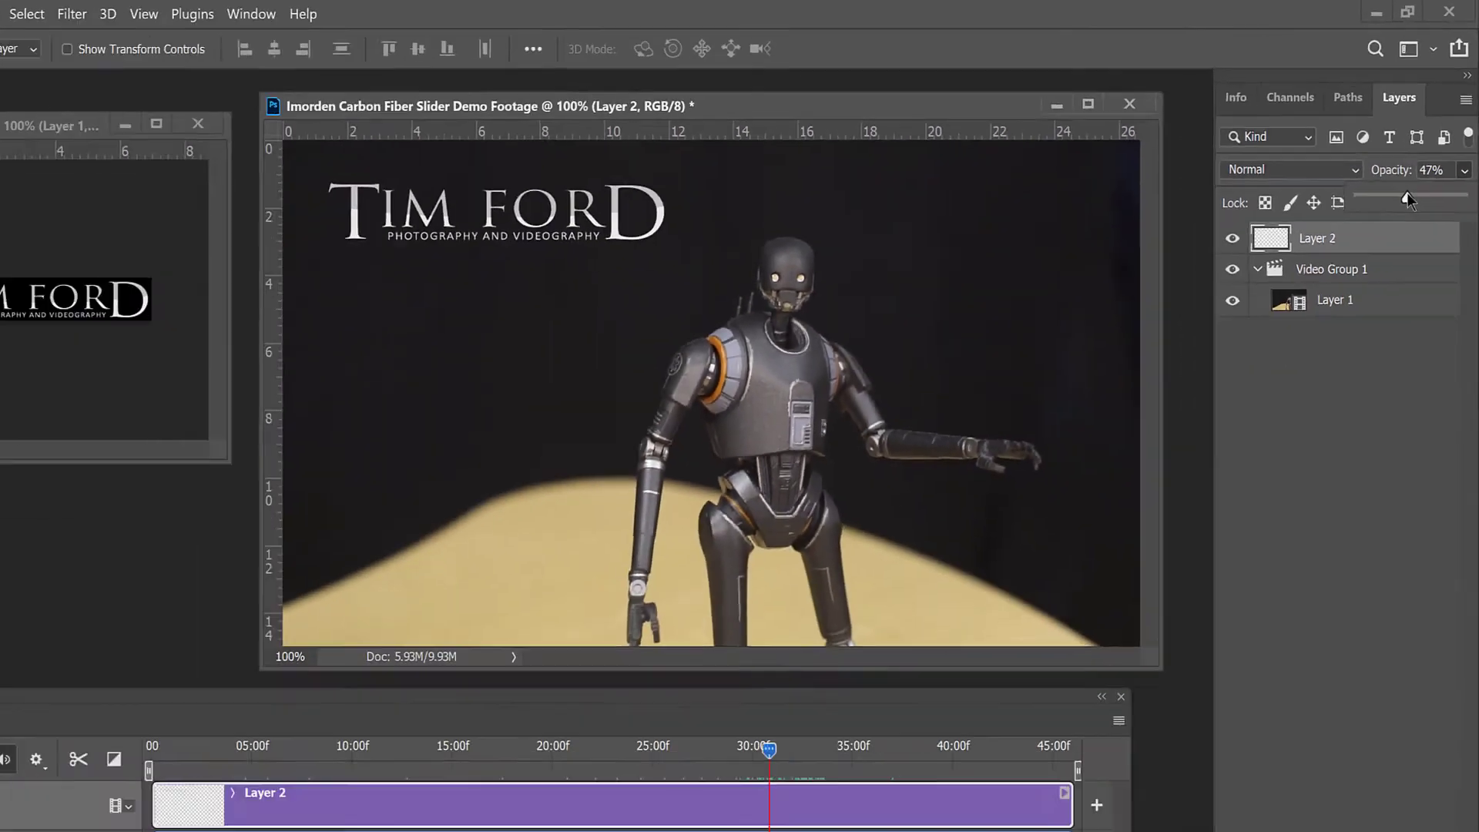
left_click_drag(1418, 171, 1422, 174)
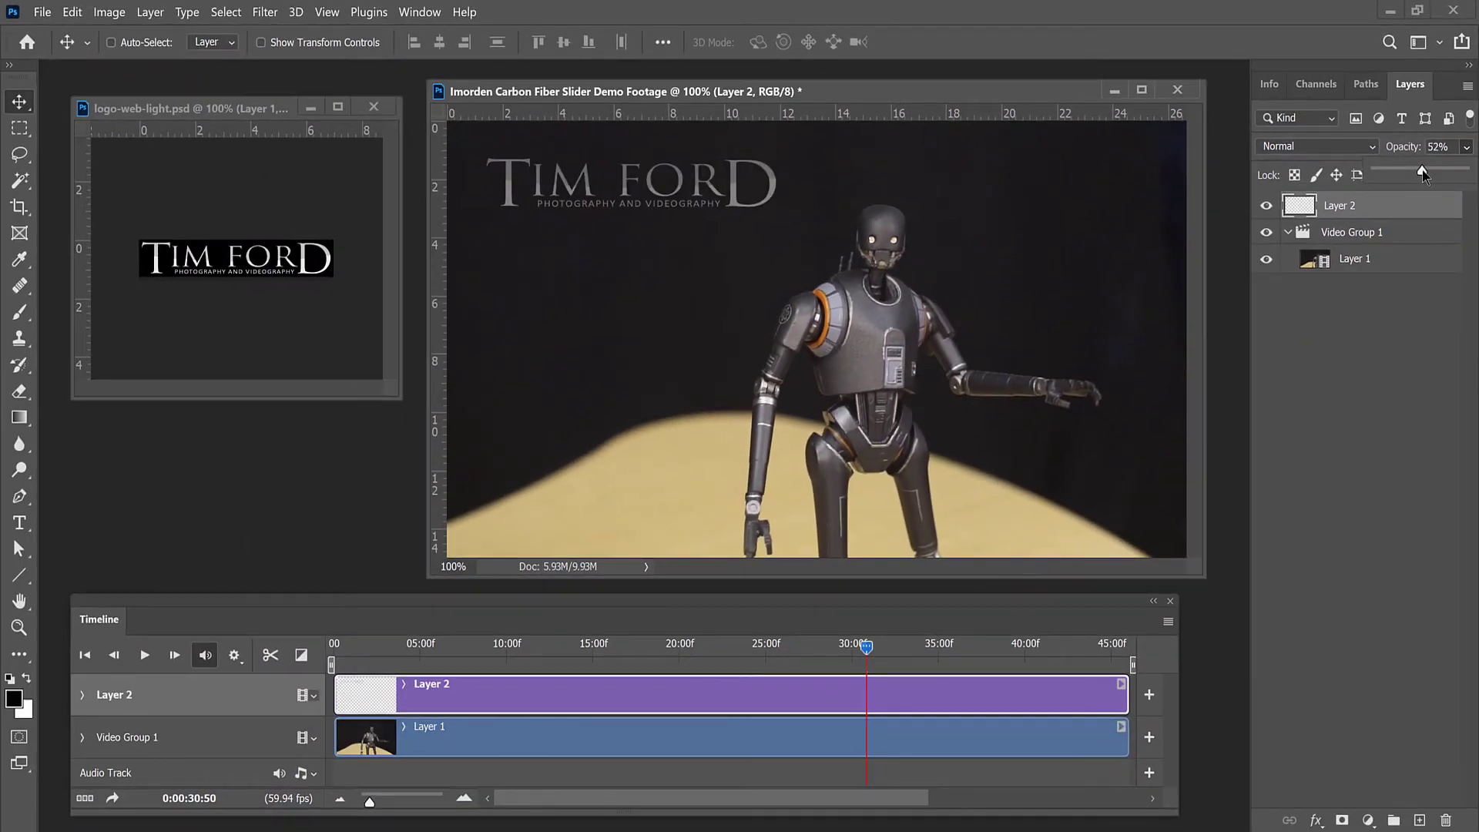
left_click_drag(673, 194, 940, 174)
left_click_drag(717, 182, 612, 195)
Raise the logo opacity to 73%, nudge it left and down, and play the preview.
left_click(1467, 147)
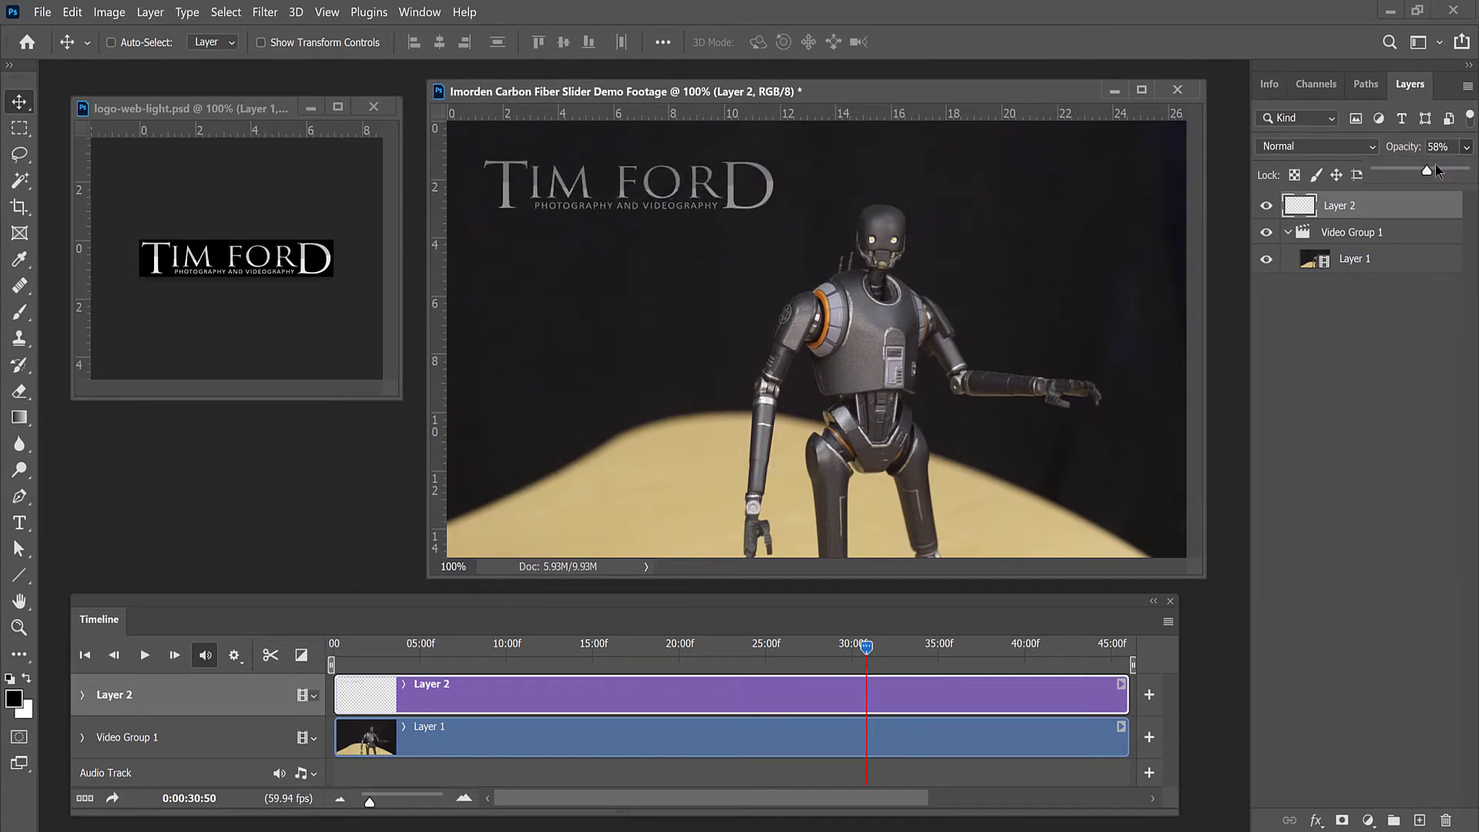
left_click_drag(1428, 171, 1440, 173)
left_click_drag(596, 188, 585, 200)
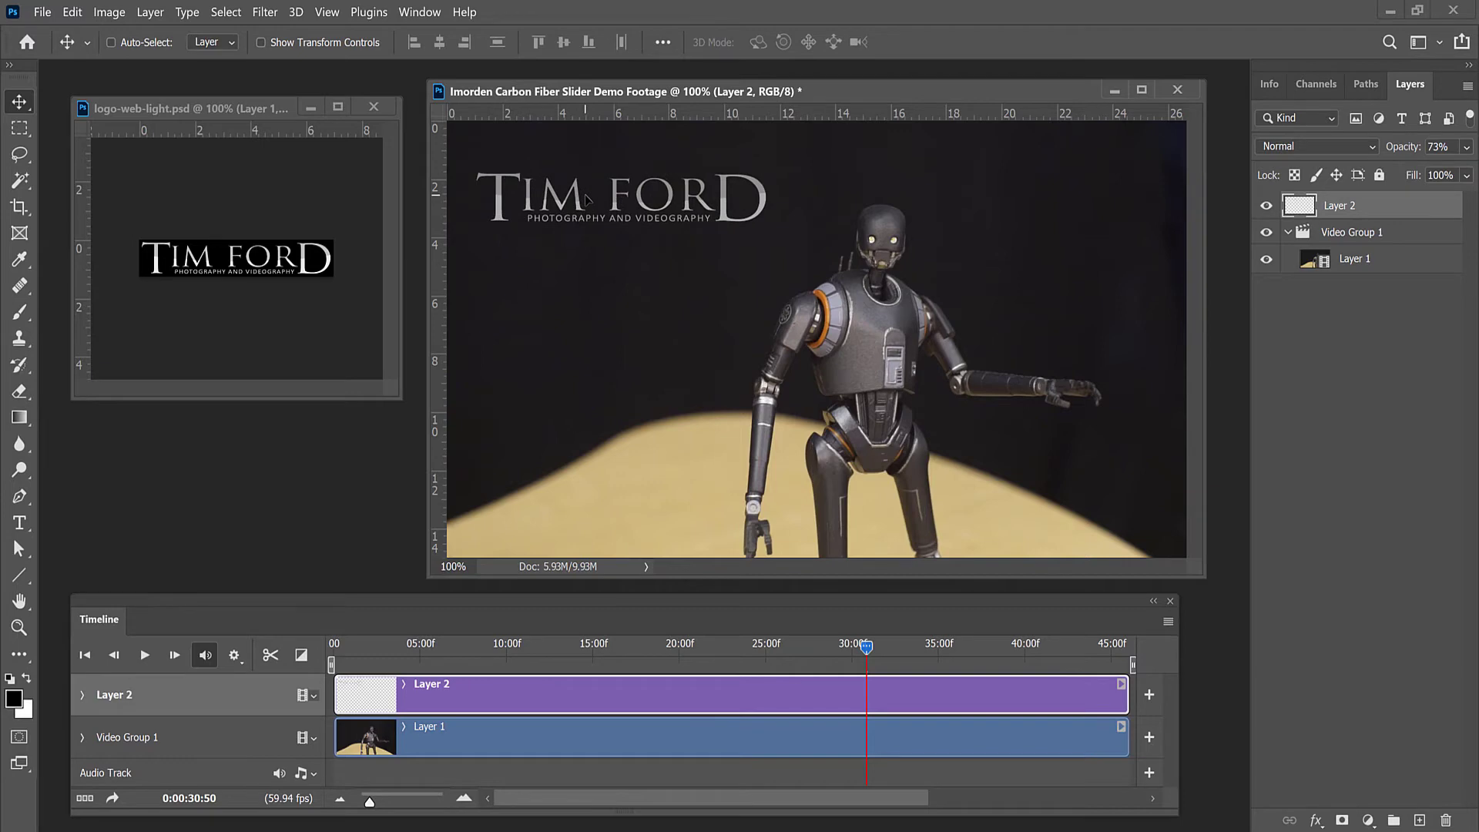
key("space")
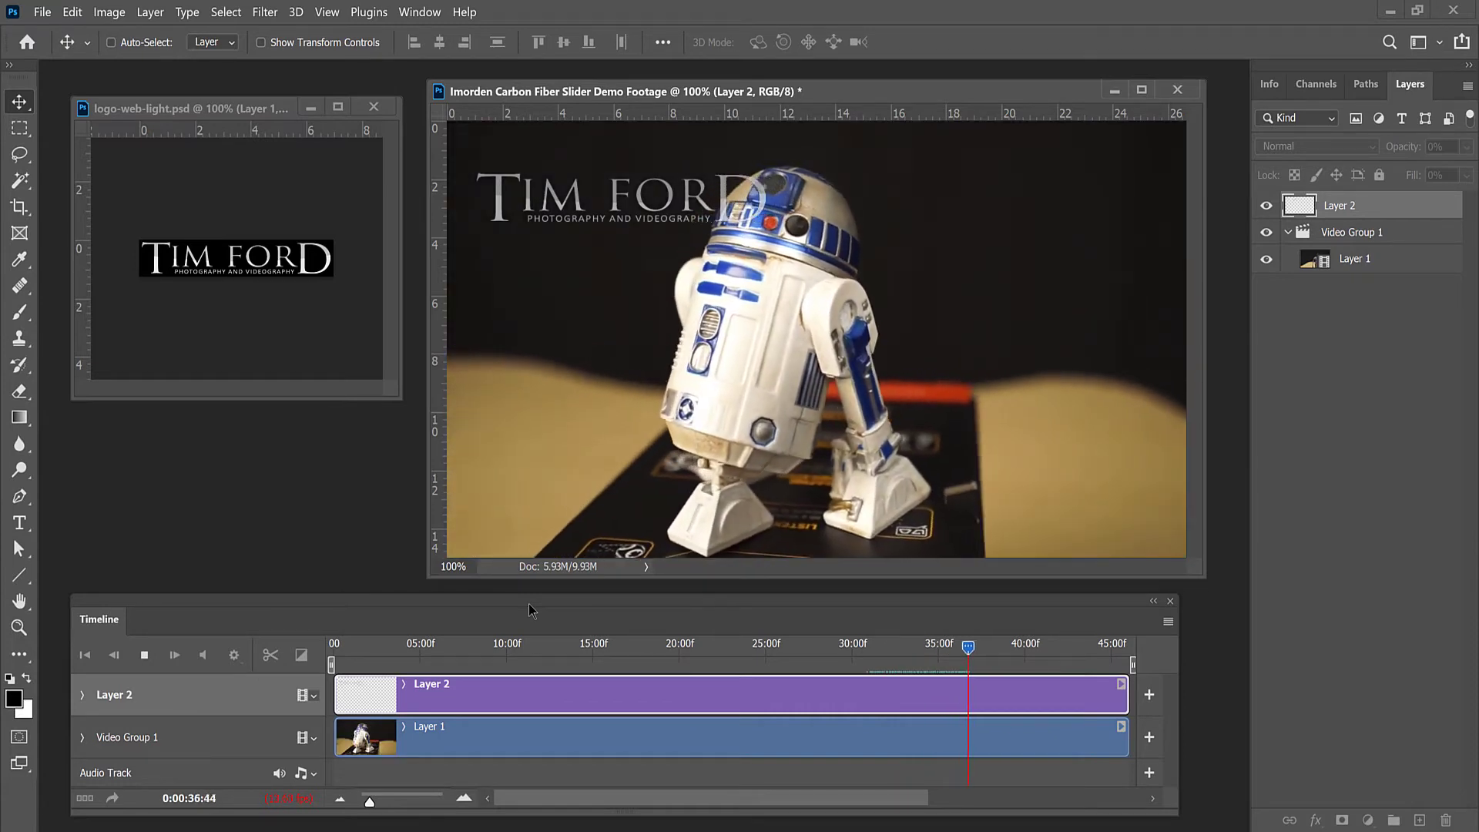
Stop playback and set the work area to roughly 27:00f through 38:49.
key("space")
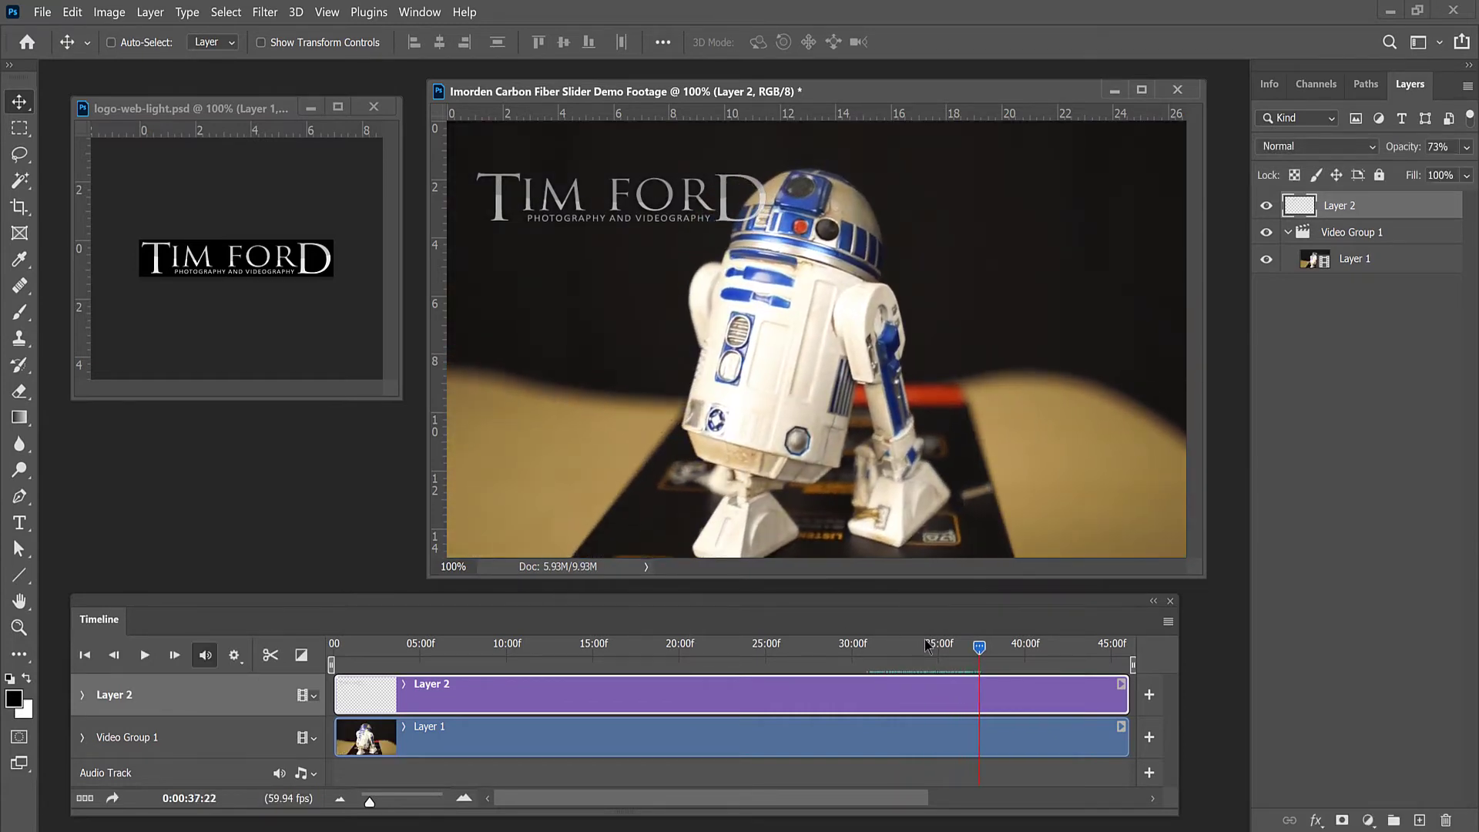
left_click_drag(979, 649, 872, 640)
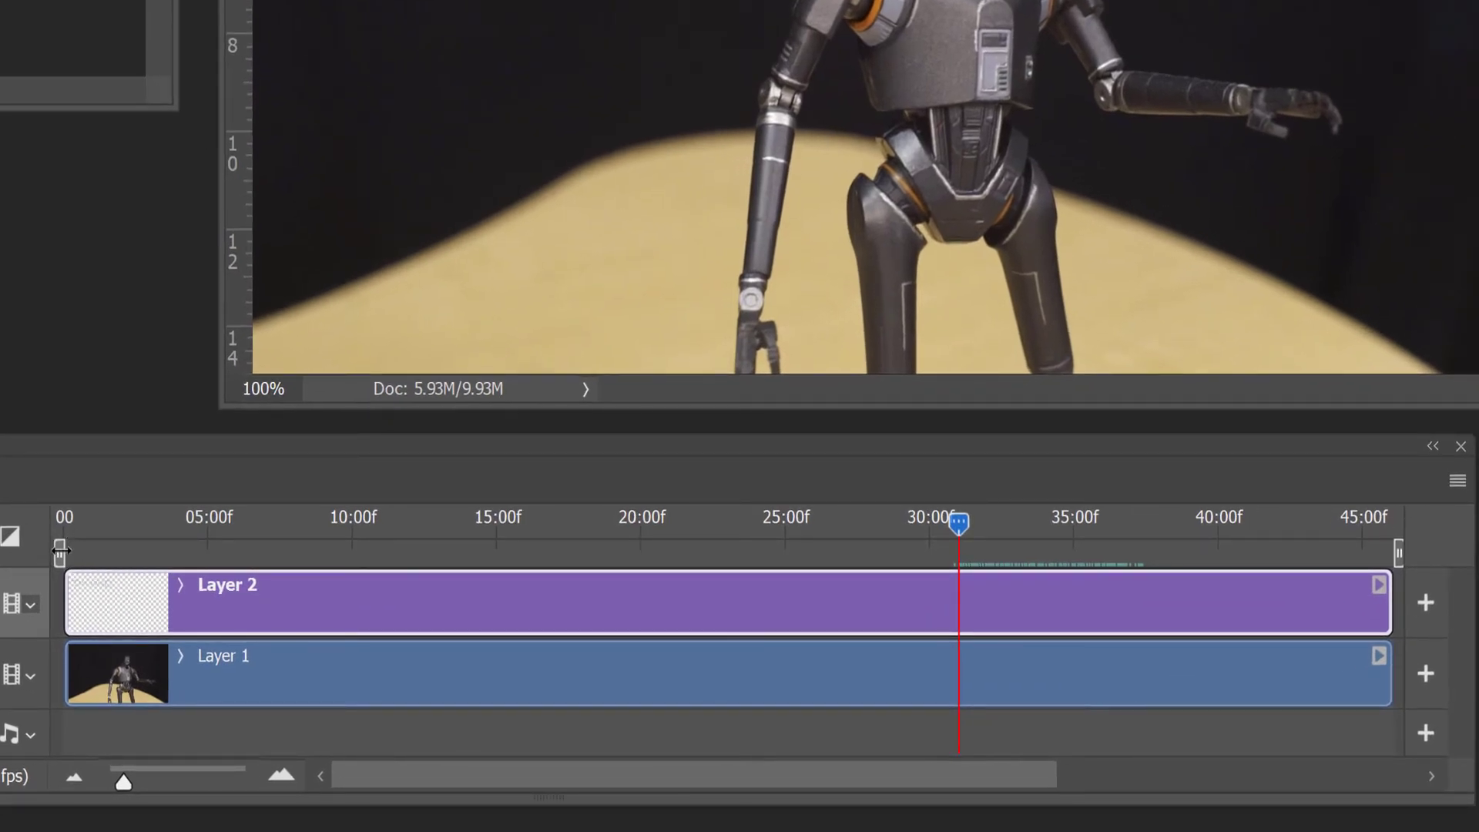
left_click_drag(80, 550, 836, 521)
left_click_drag(796, 645, 1003, 650)
left_click_drag(1133, 664, 1007, 664)
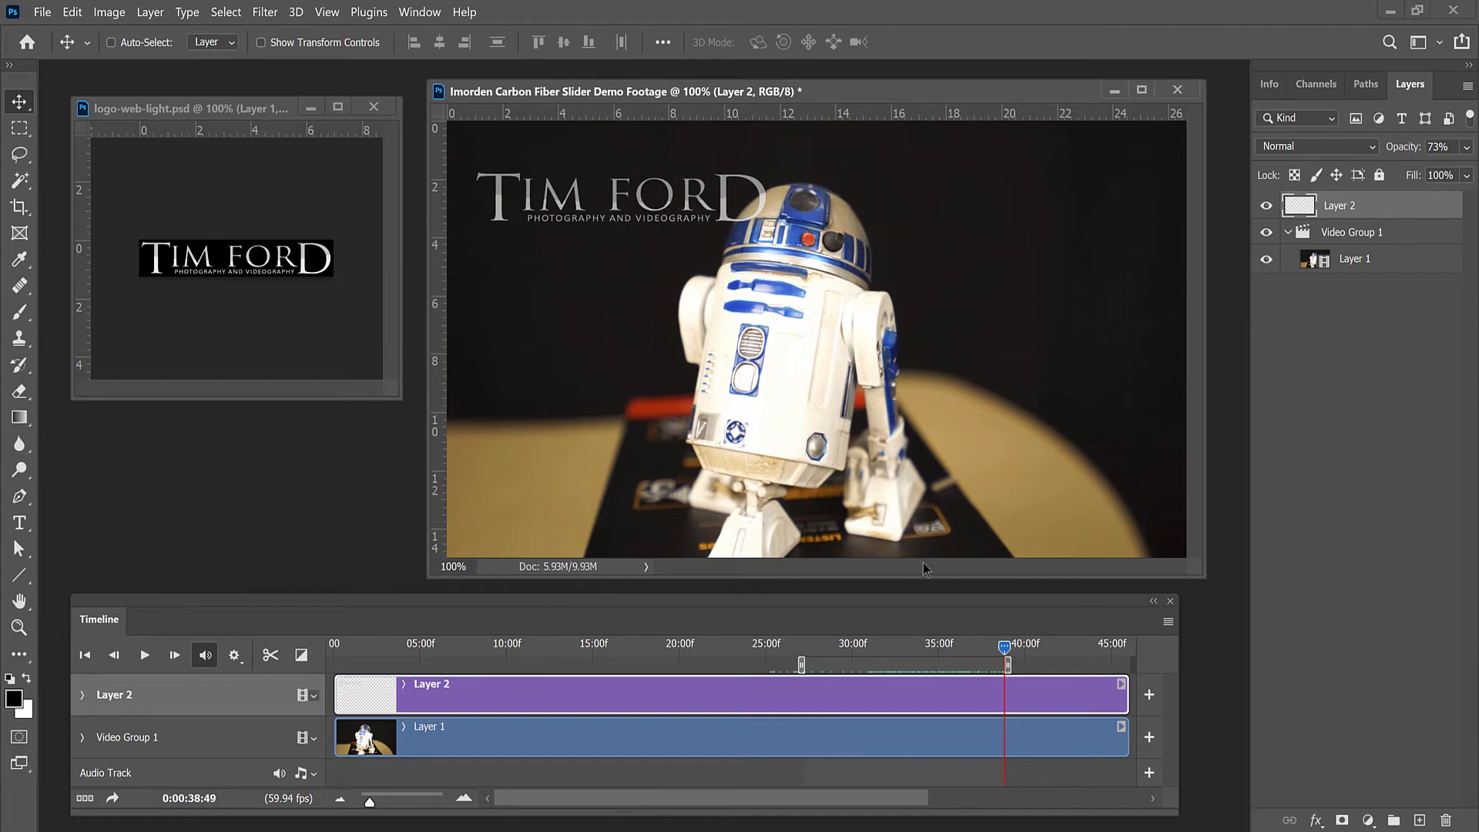
left_click_drag(1002, 649, 861, 647)
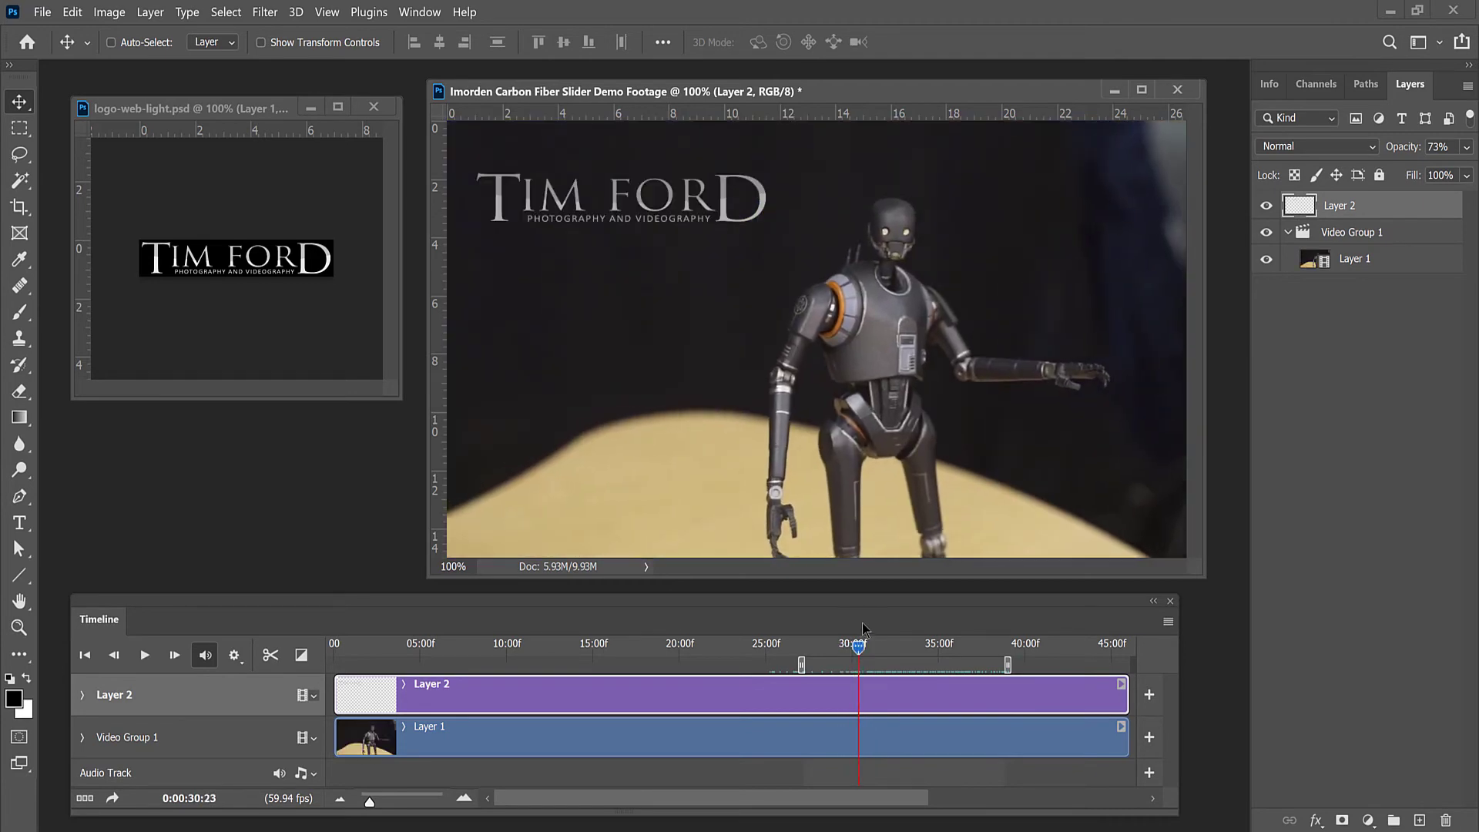
Open the Render Video dialog from the File > Export menu for the logo-overlaid footage.
left_click(41, 11)
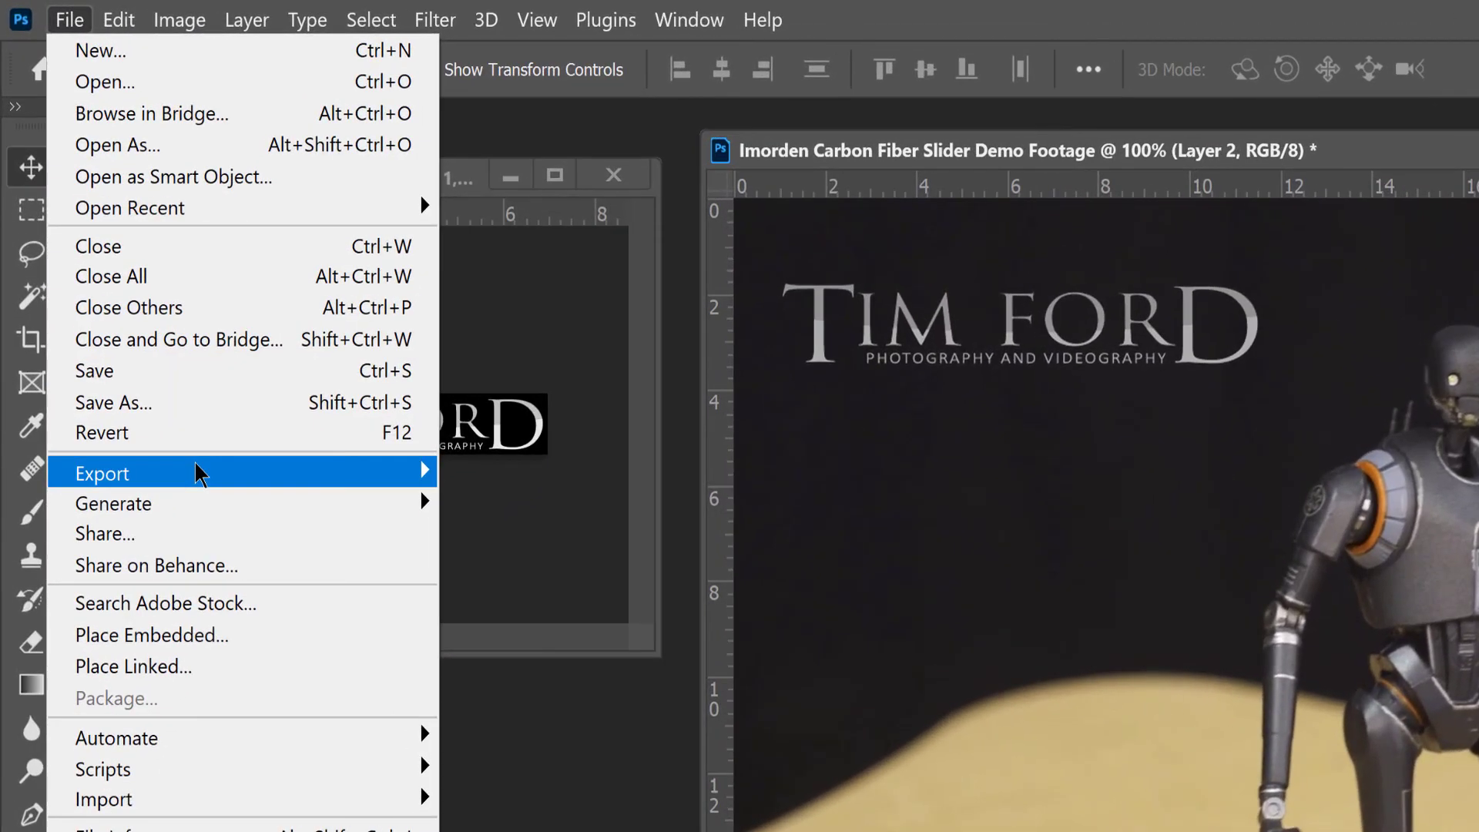
mouse_move(121, 288)
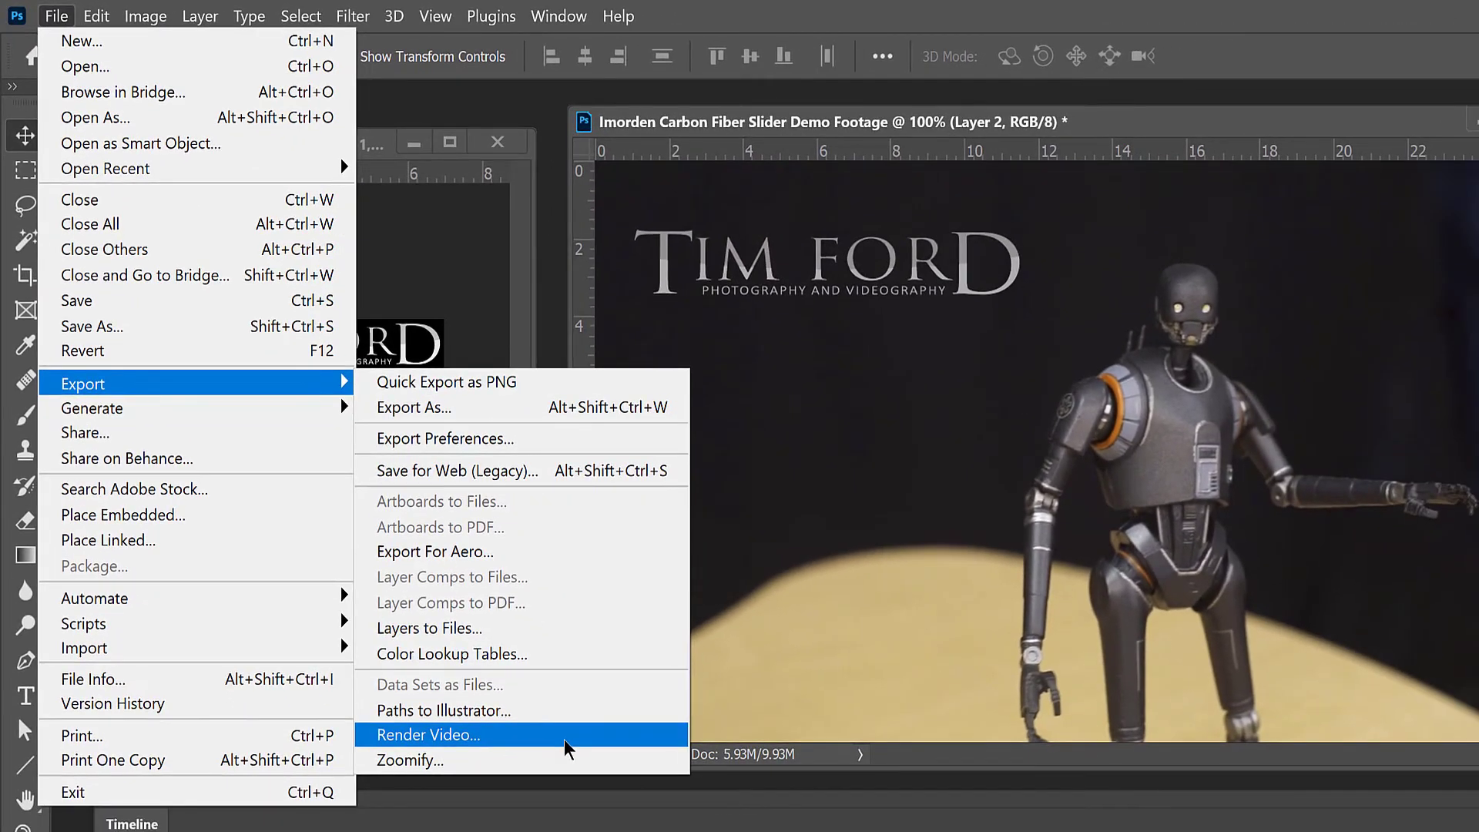
left_click(571, 738)
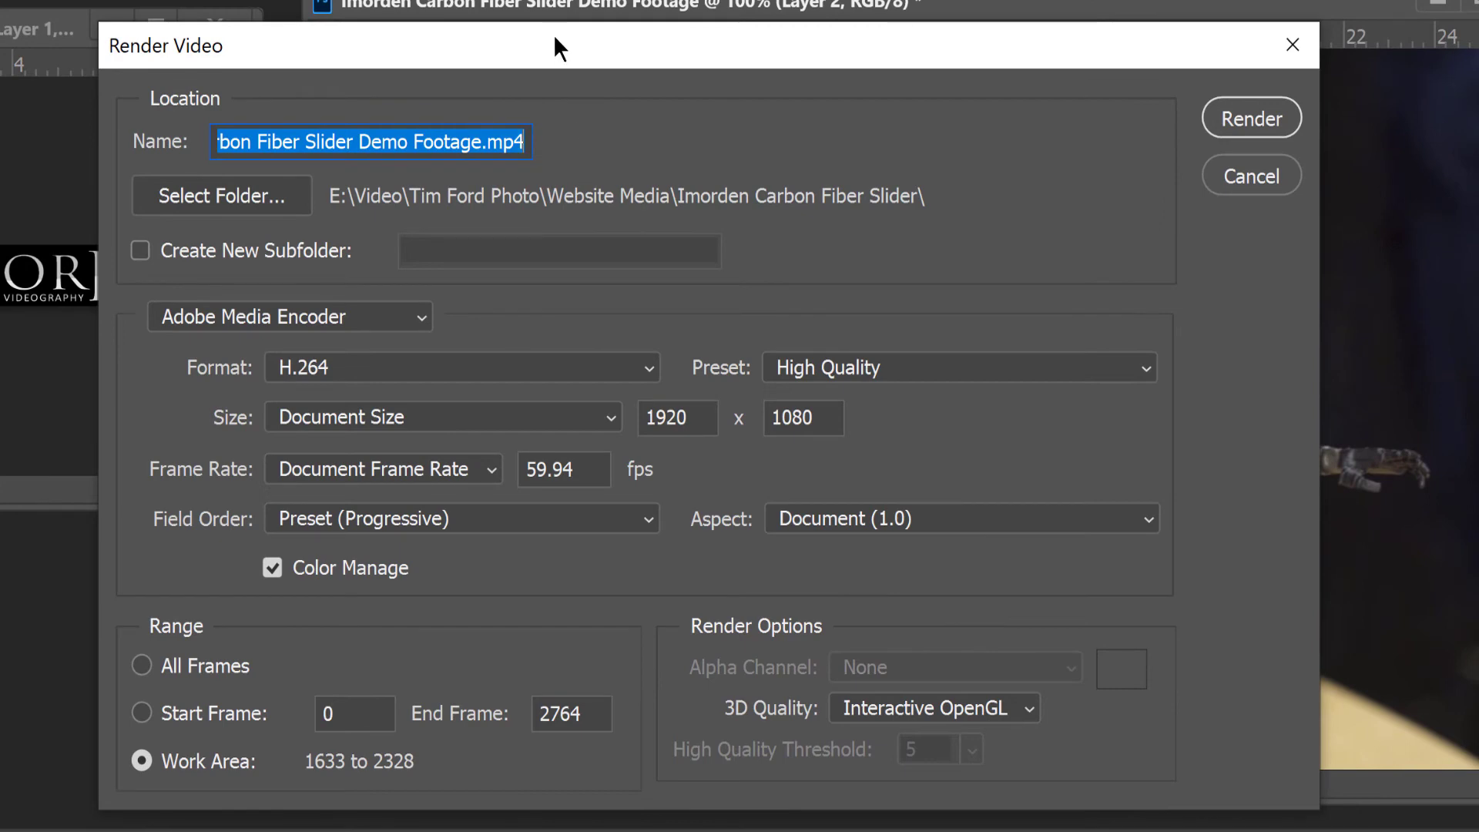
Append '-with-logo' after 'Footage' in the output file name.
left_click(410, 142)
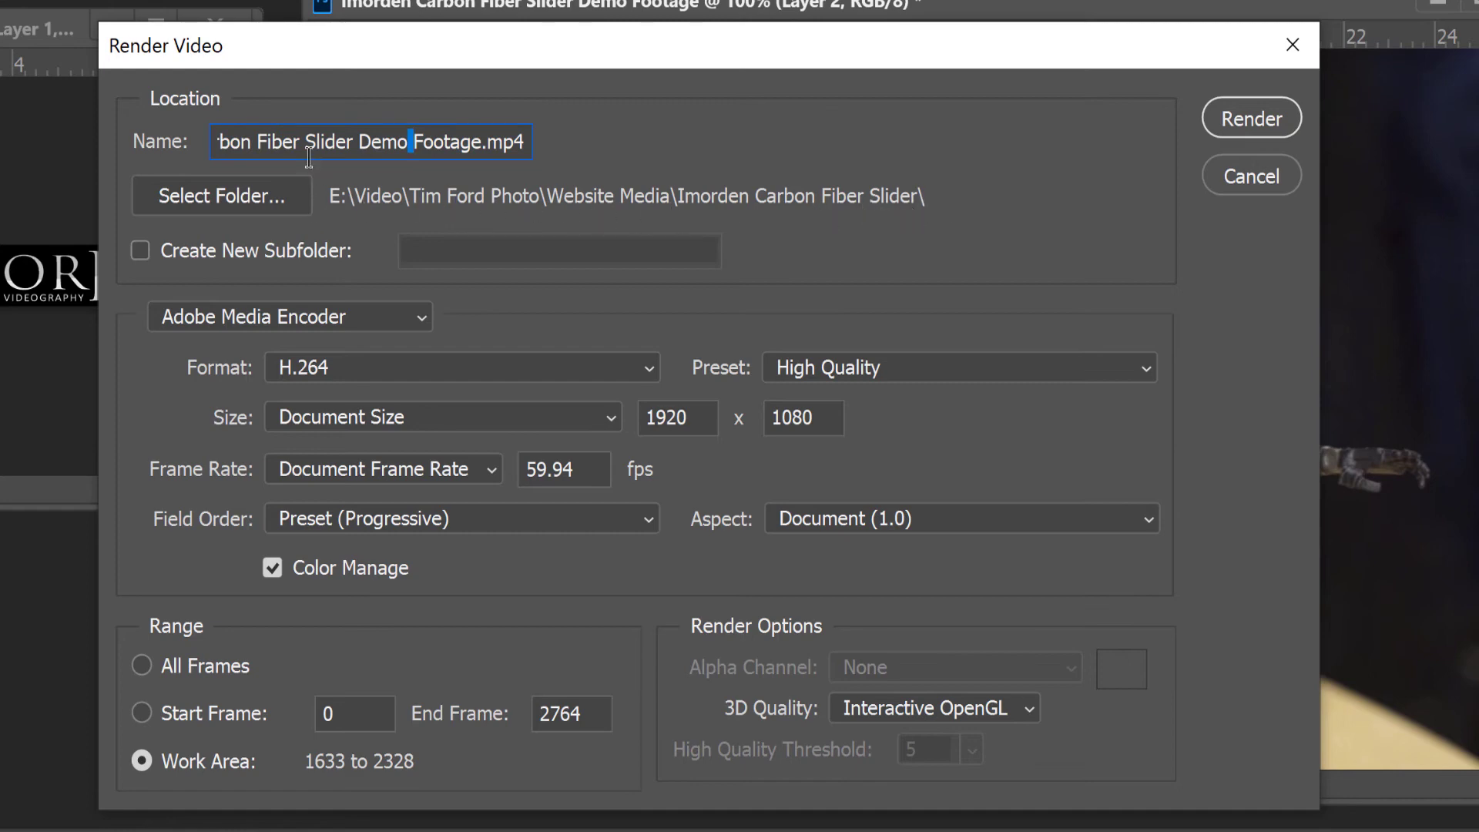
left_click_drag(311, 143, 127, 143)
left_click(224, 142)
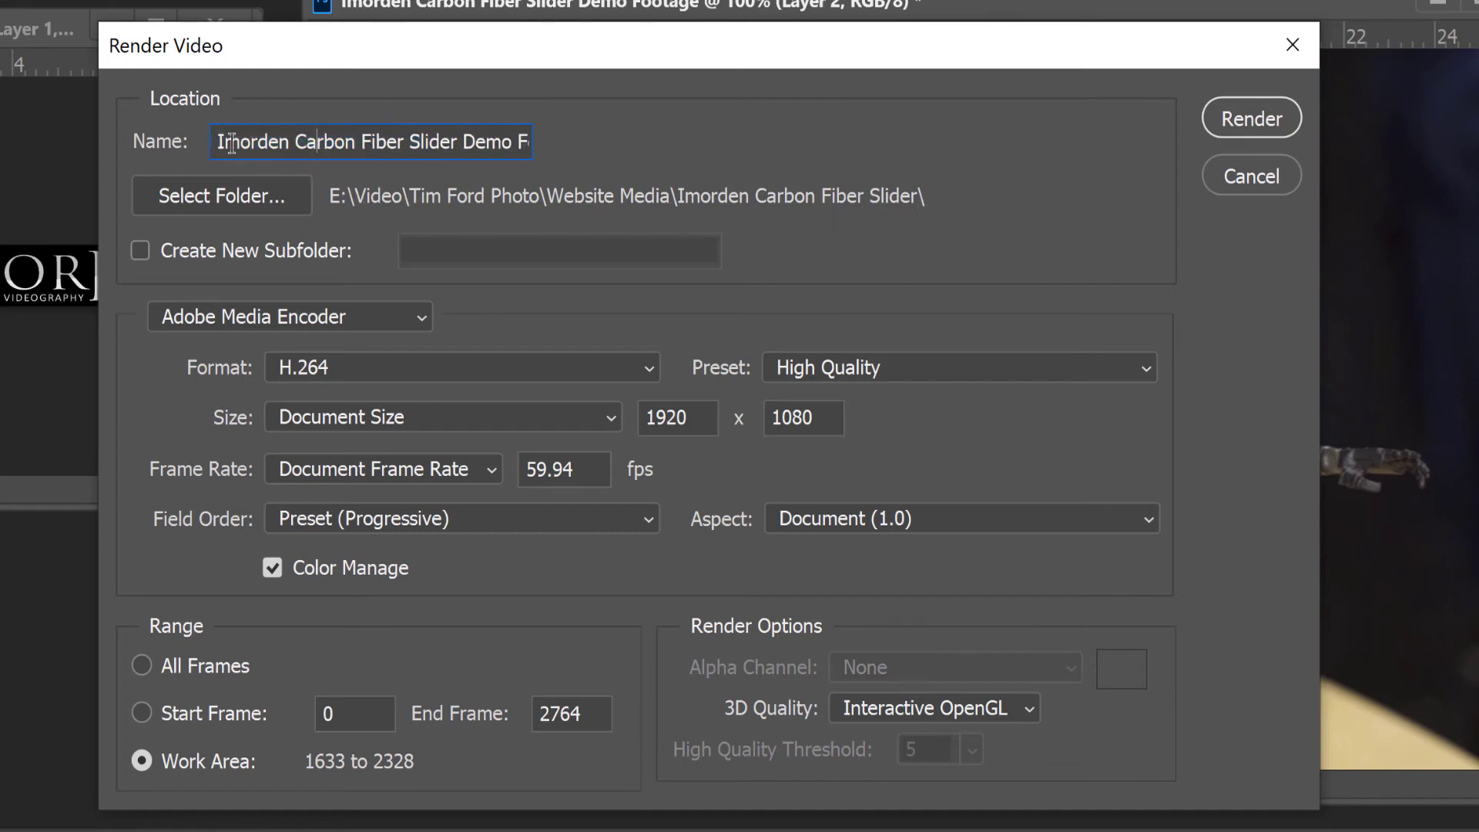
left_click_drag(462, 141, 651, 141)
left_click(472, 142)
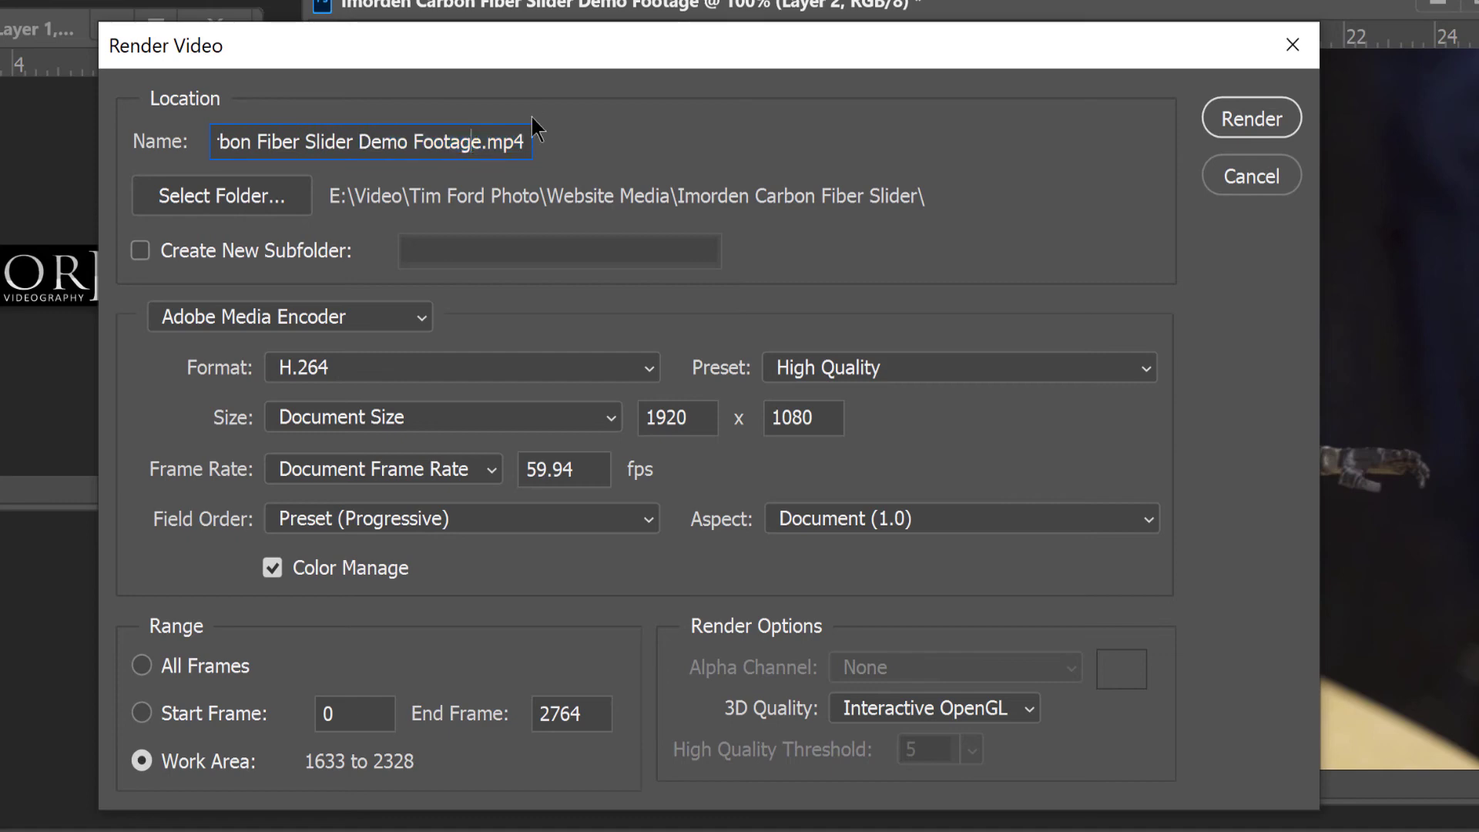
type("-with-logo")
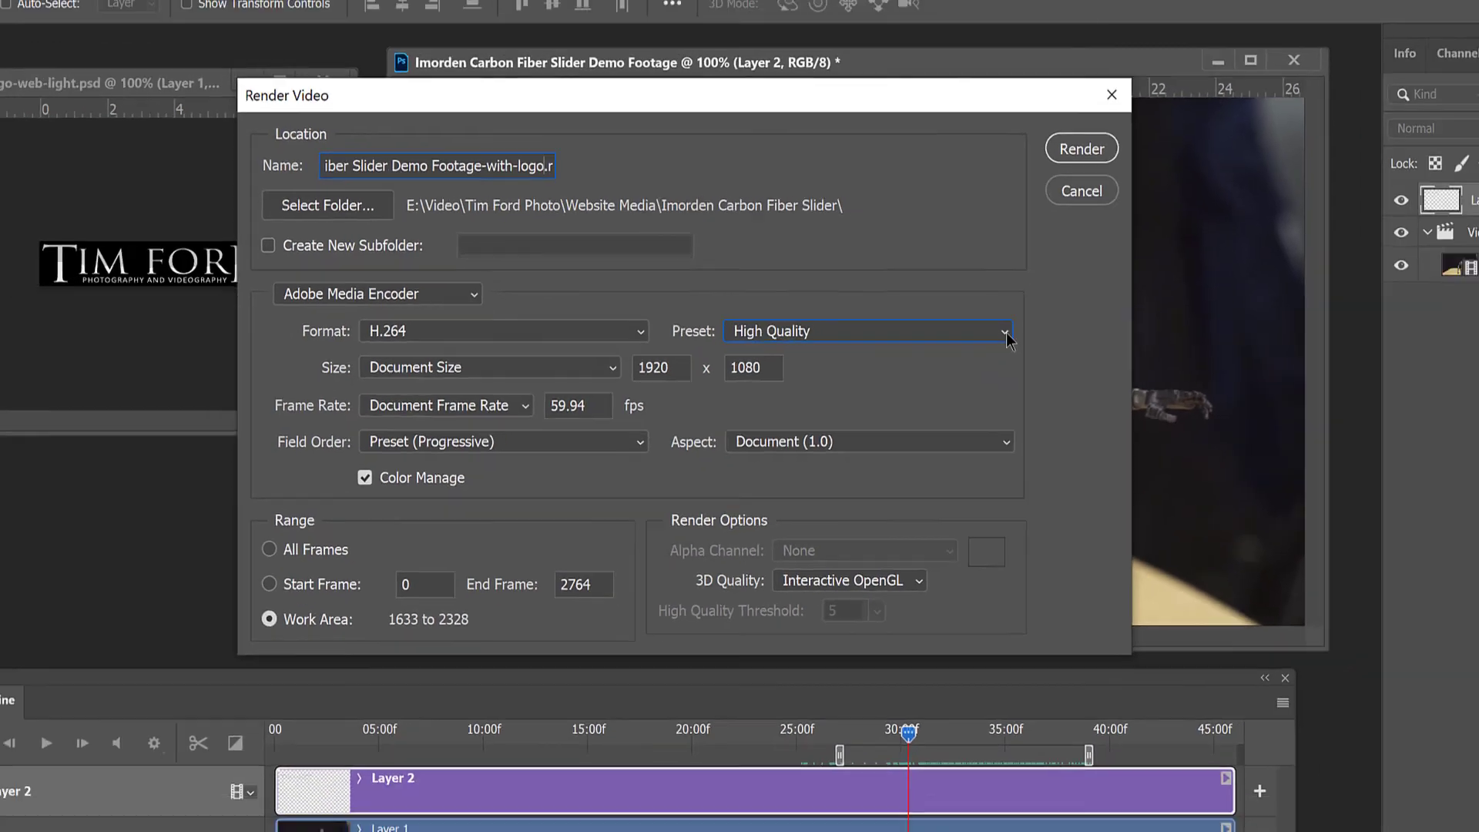
Render the video using the YouTube HD 1080p 29.97 preset.
left_click(1140, 368)
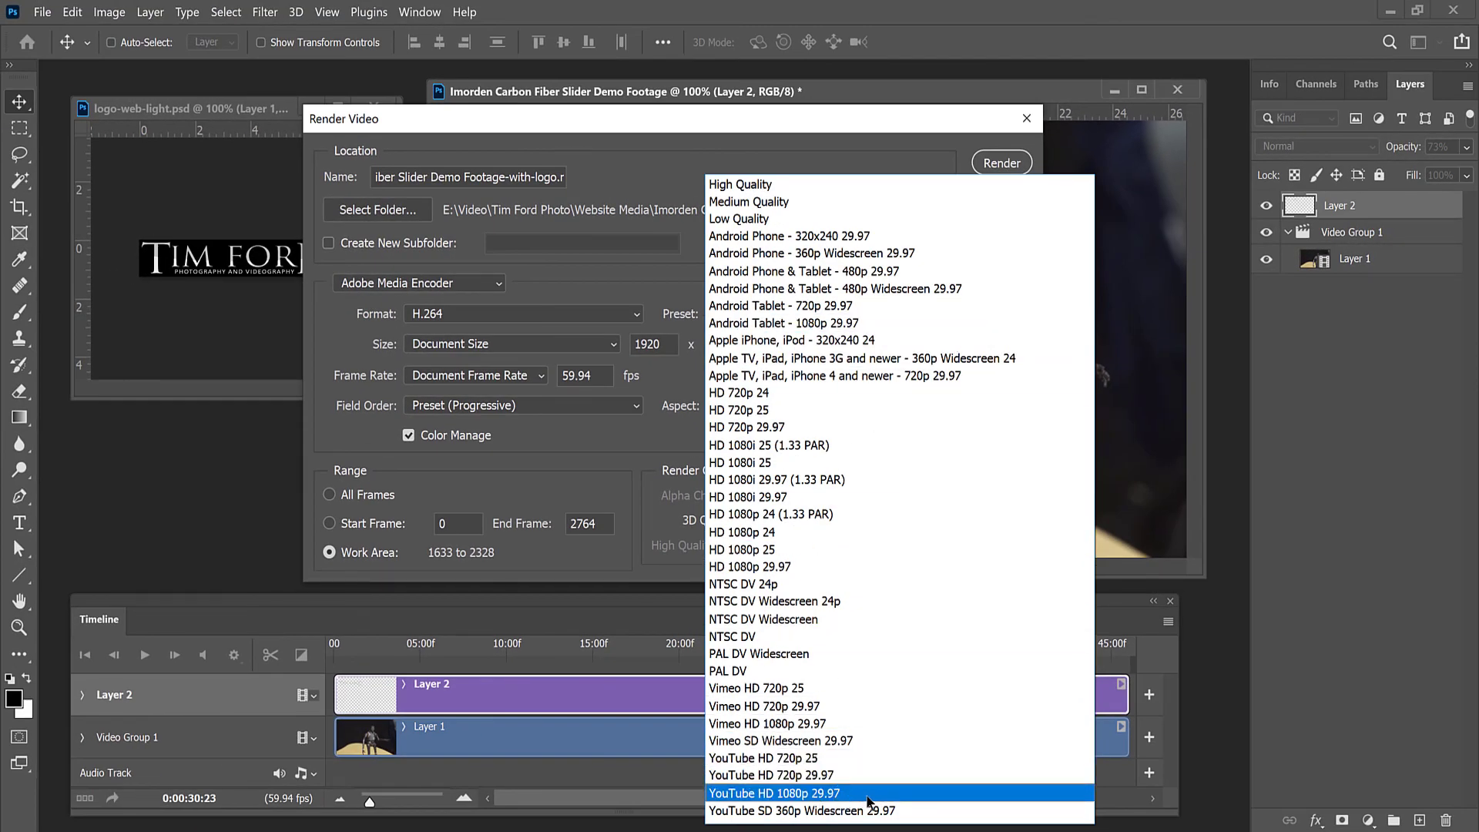
left_click(869, 801)
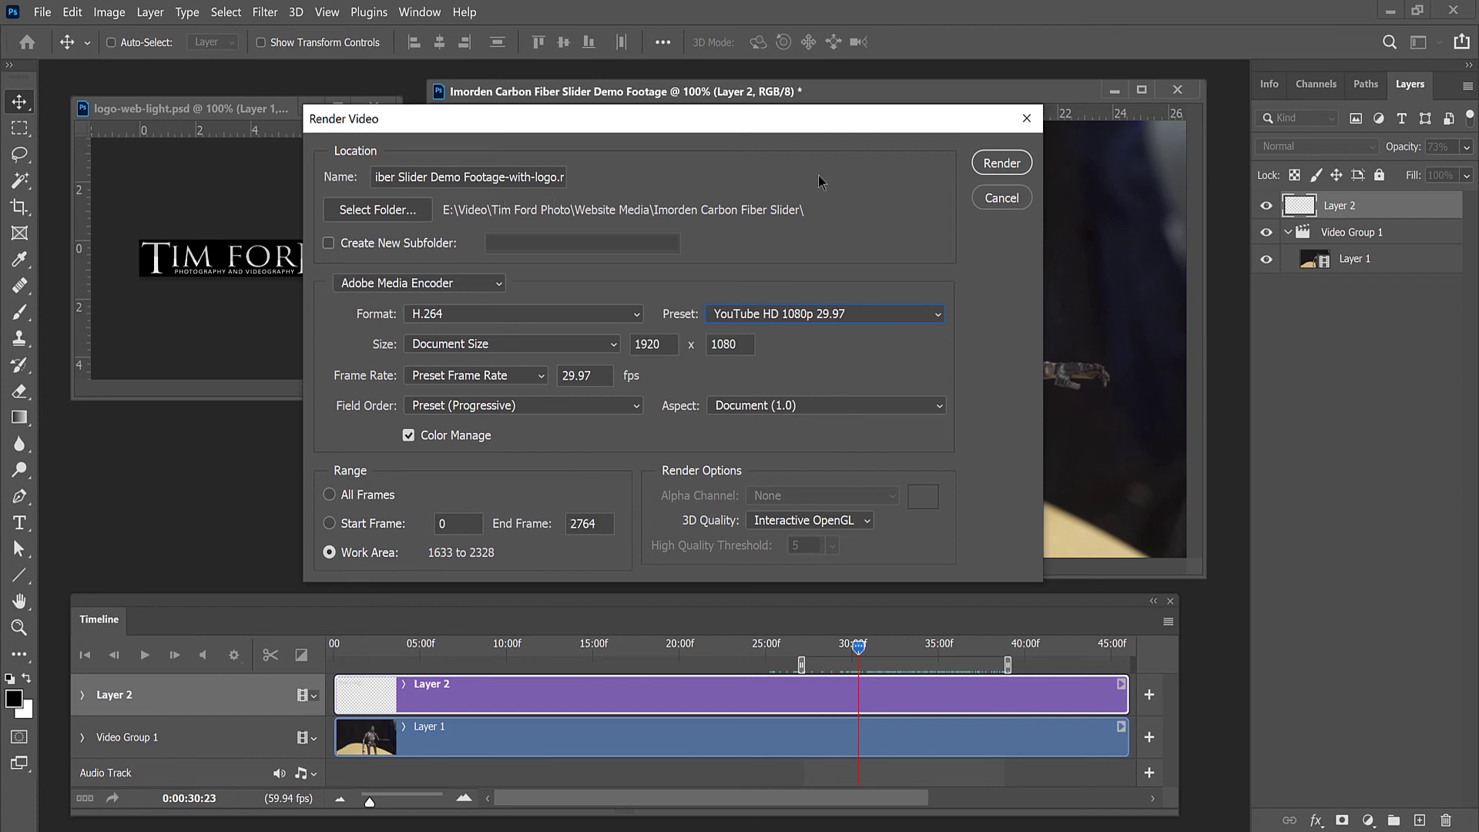
left_click(1017, 164)
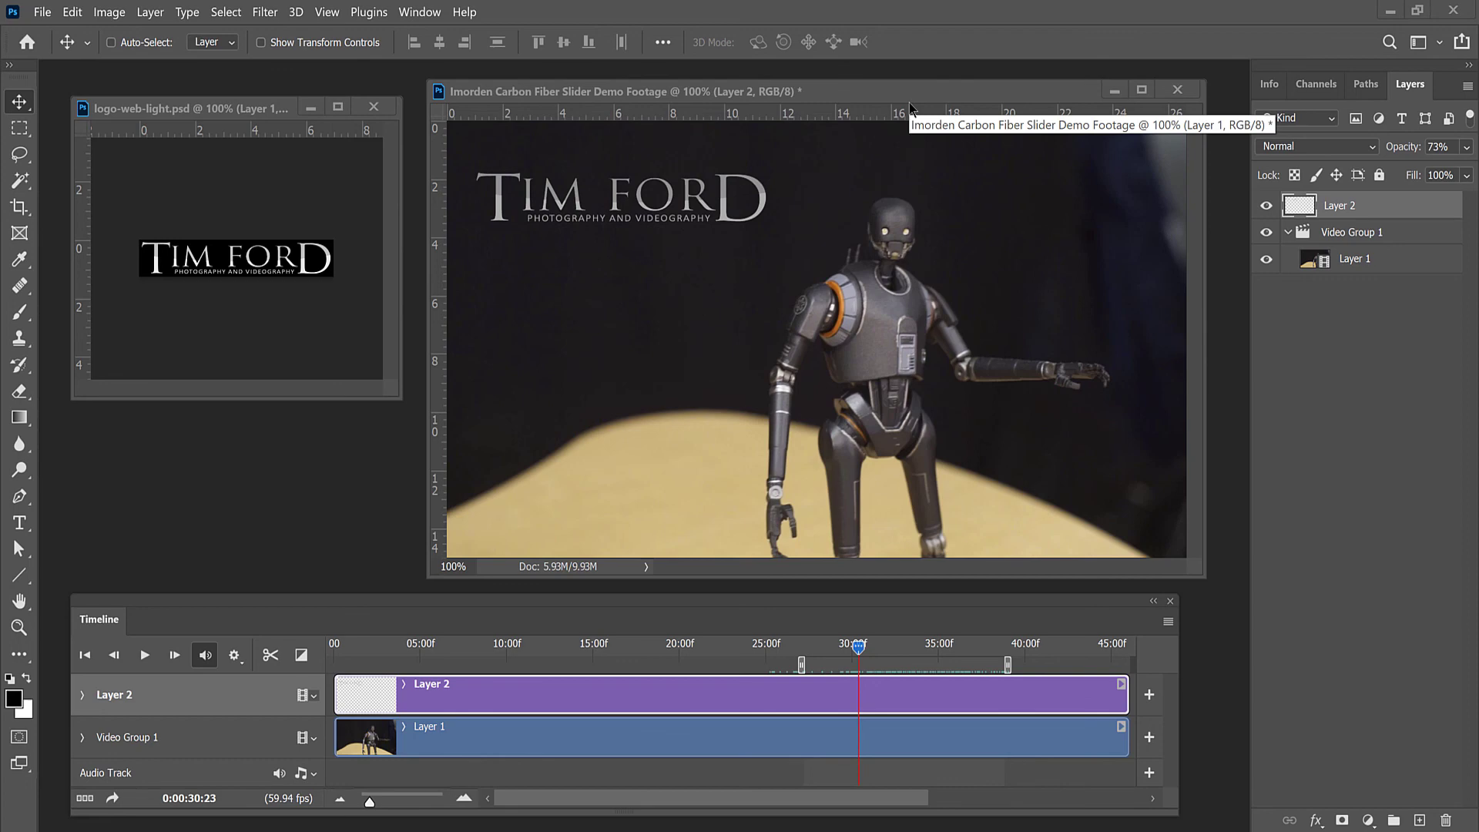
Play Footage-with-logo.mp4 from the Imorden Carbon Fiber Slider folder in VLC, then close it.
mouse_move(496, 831)
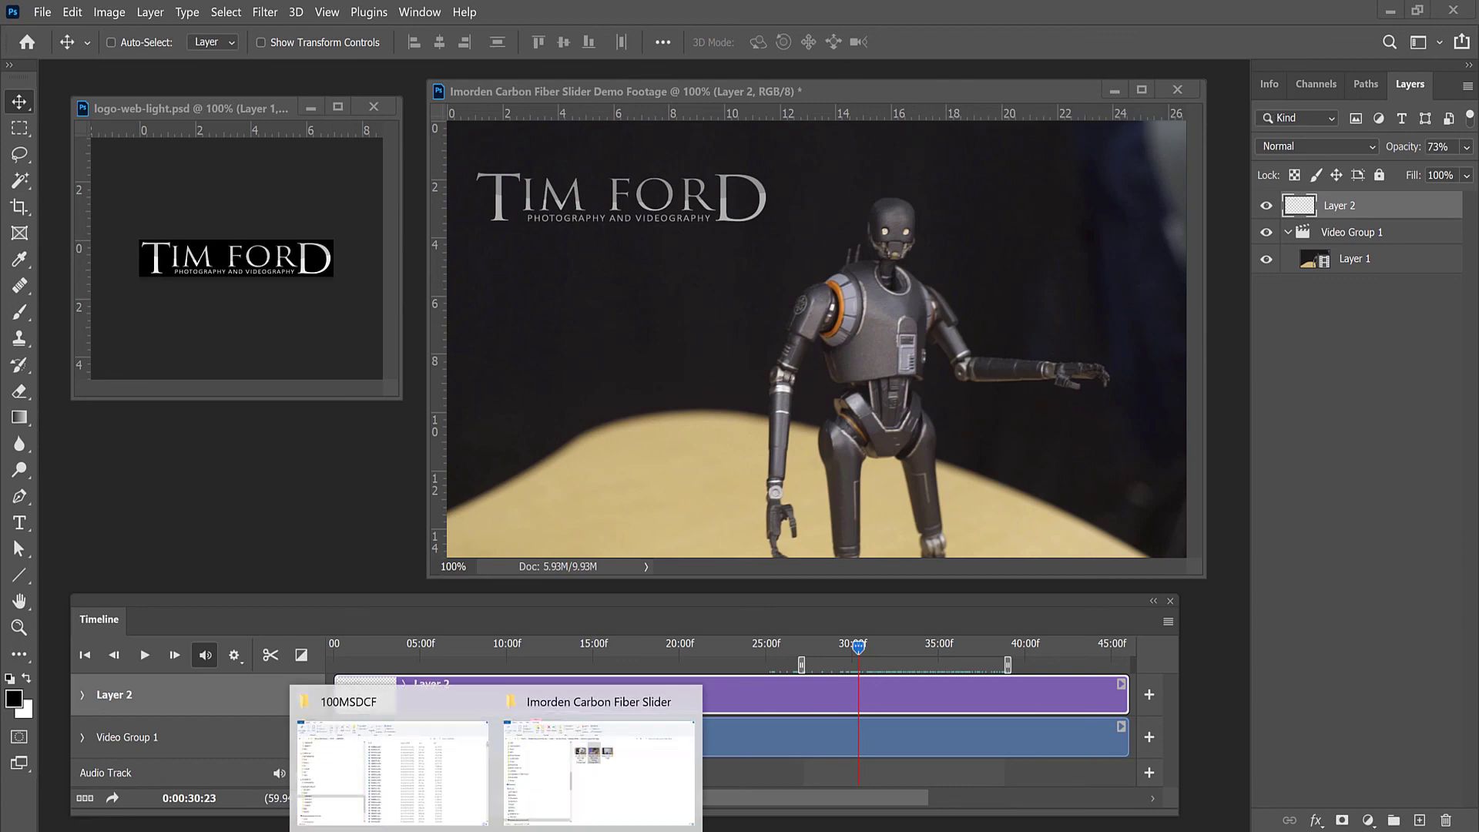
left_click(599, 771)
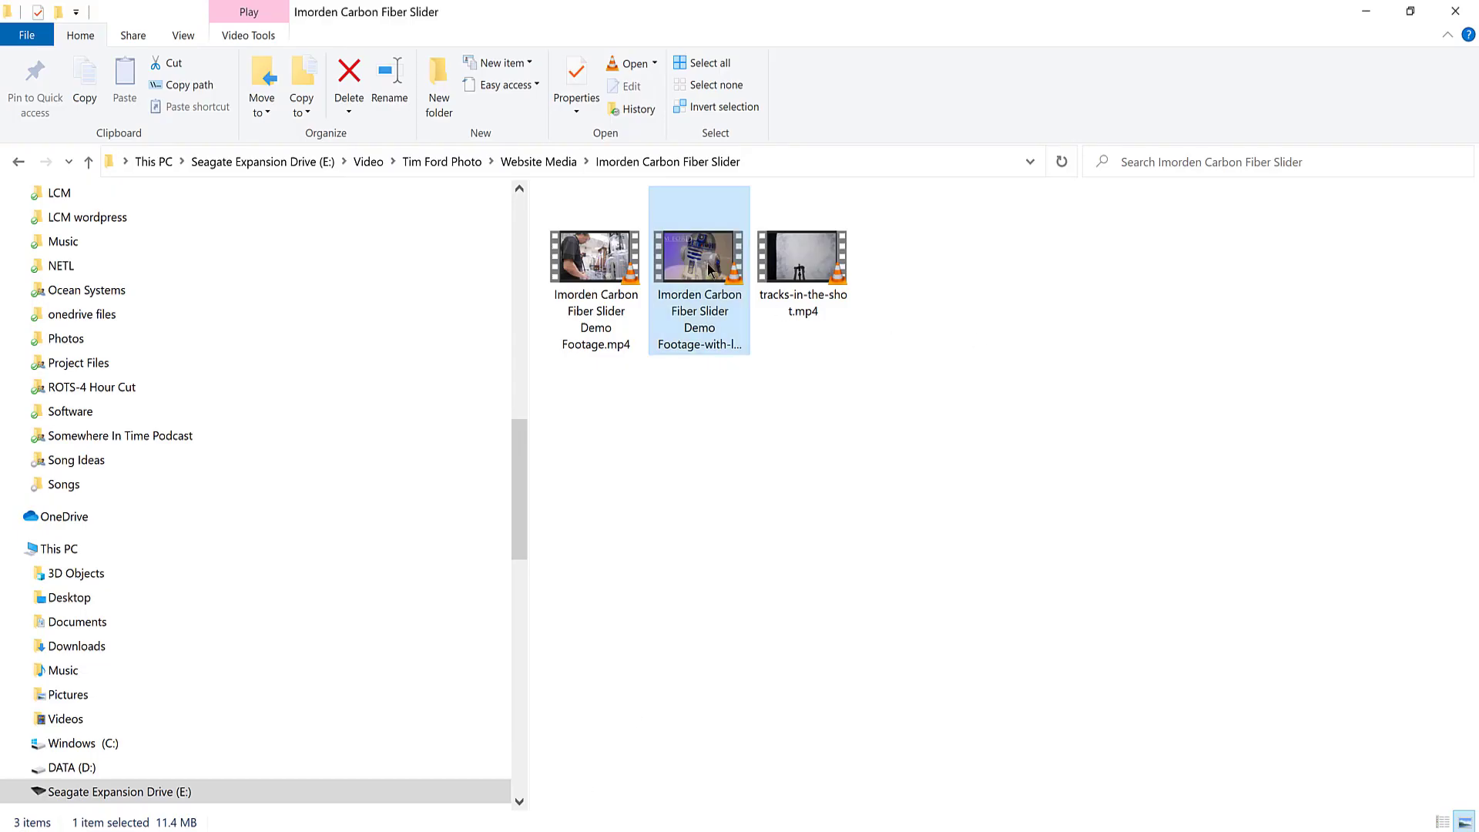
double_click(708, 268)
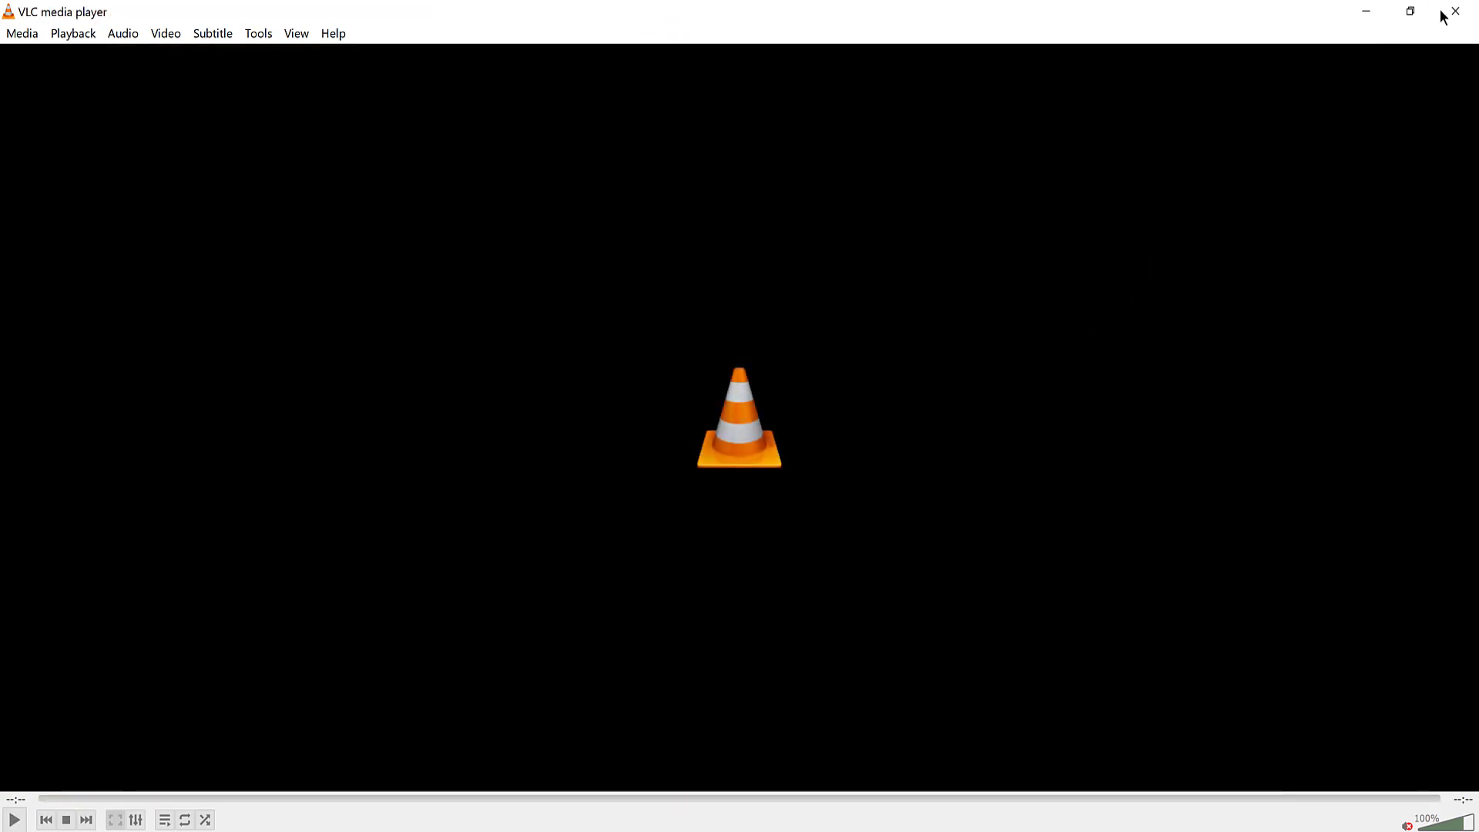
left_click(1453, 11)
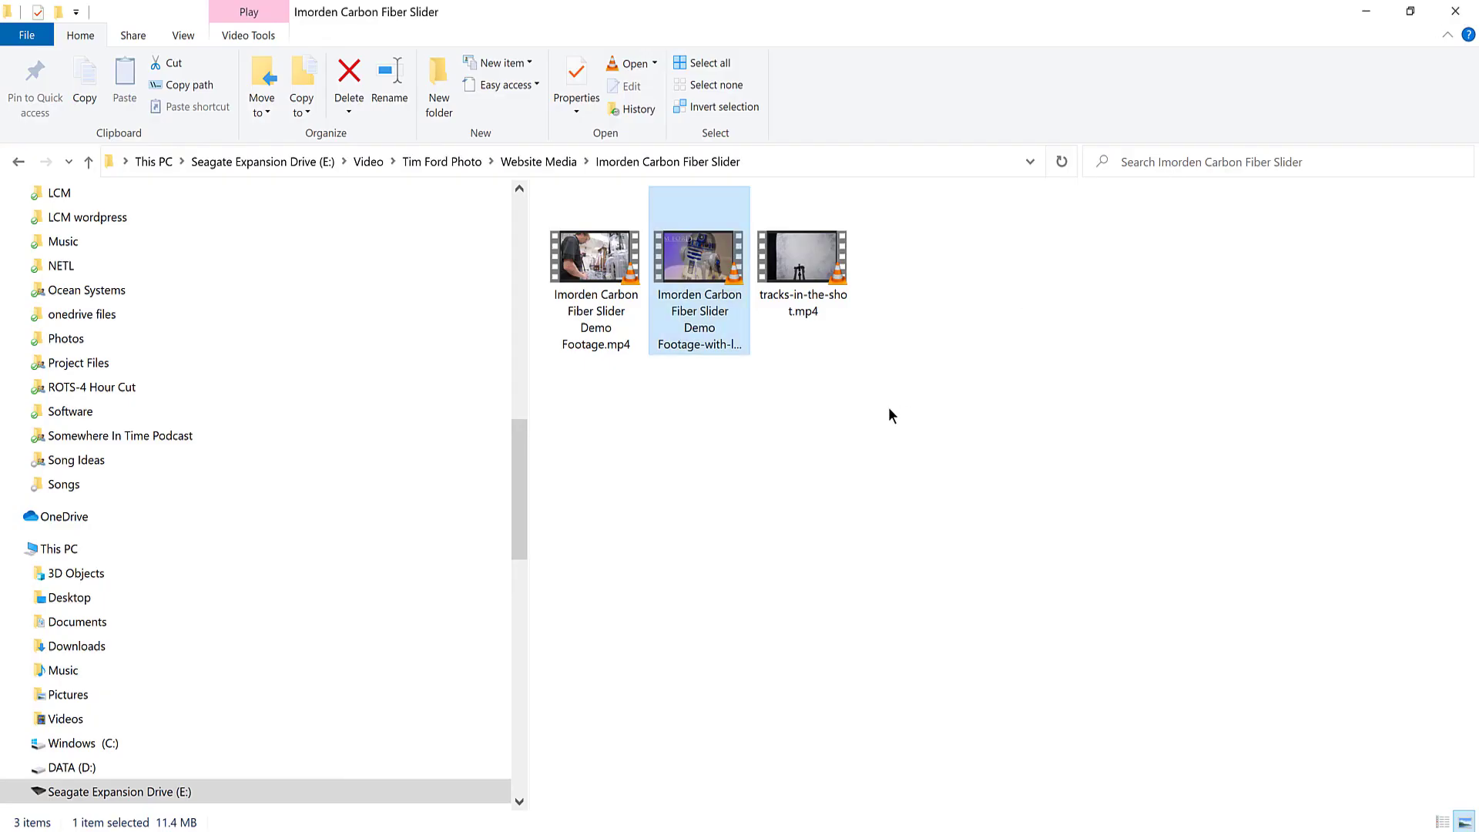